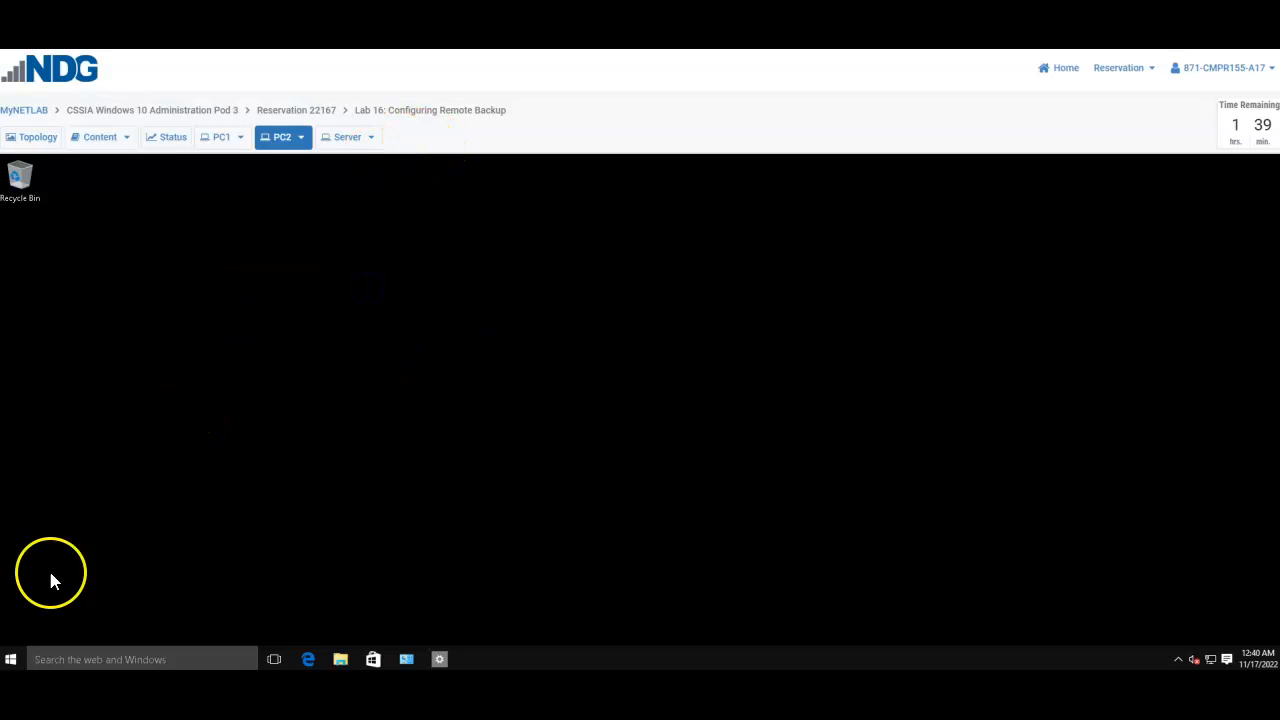
Step: Open Control Panel's User Accounts, then Settings' Family & other users page showing the BACKUP account
{"action": "left_click", "coordinate": [10, 659]}
{"action": "type", "text": "control"}
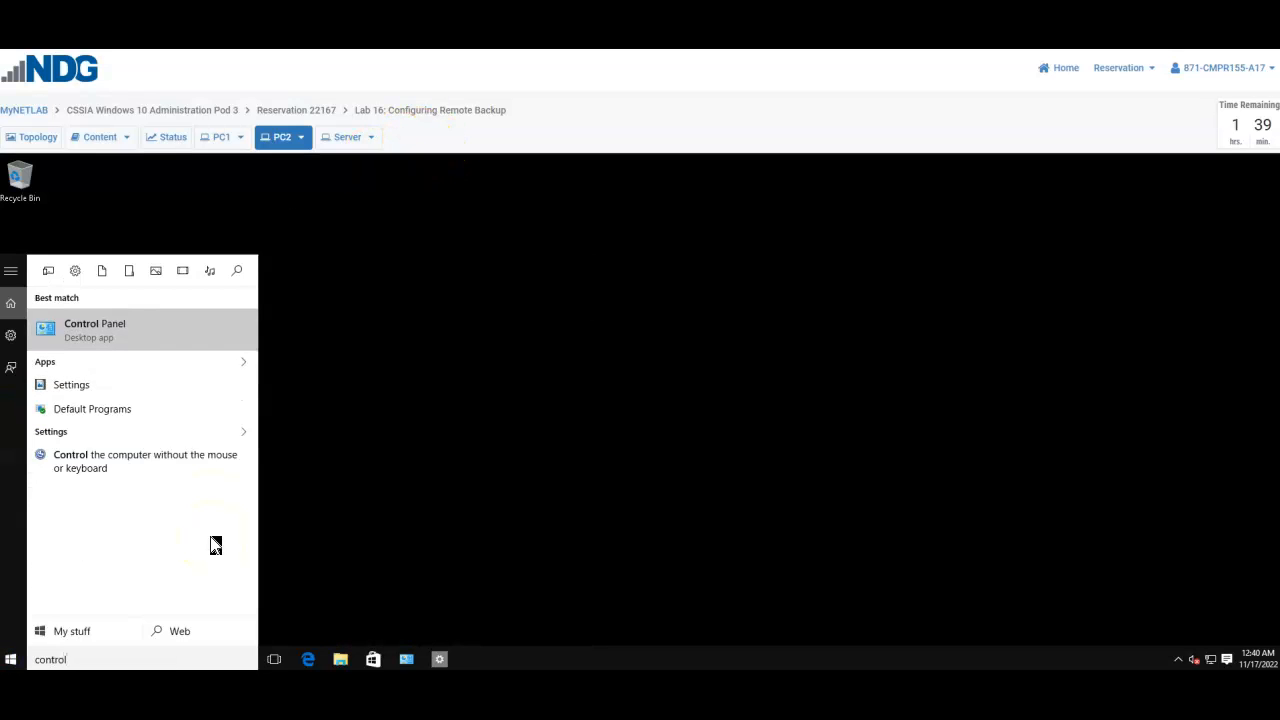
{"action": "key", "text": "Return"}
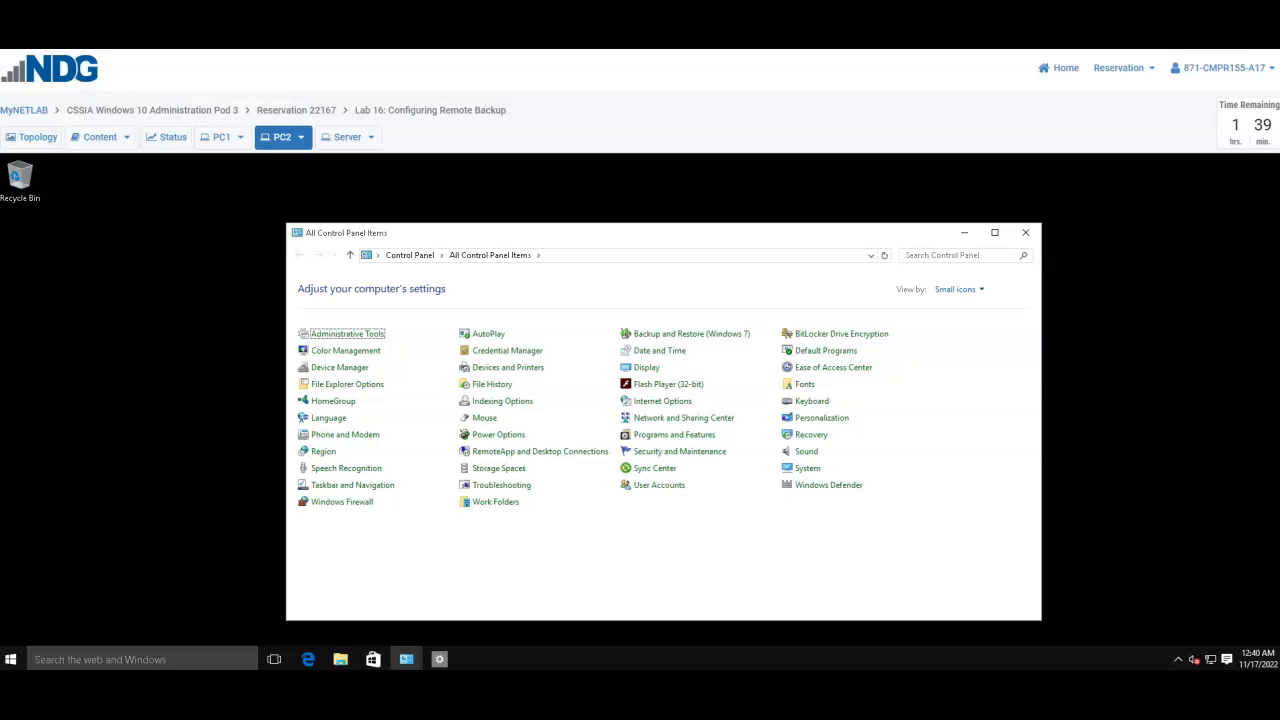
{"action": "left_click", "coordinate": [654, 487]}
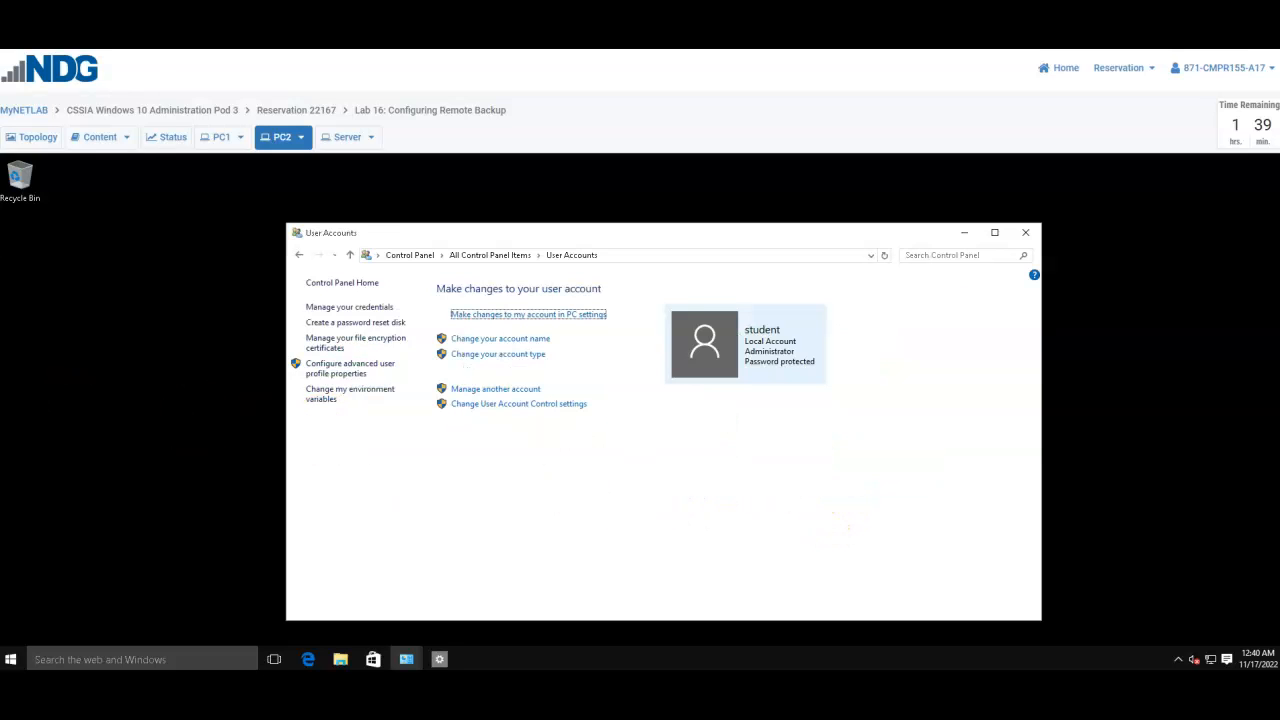
{"action": "left_click", "coordinate": [578, 315]}
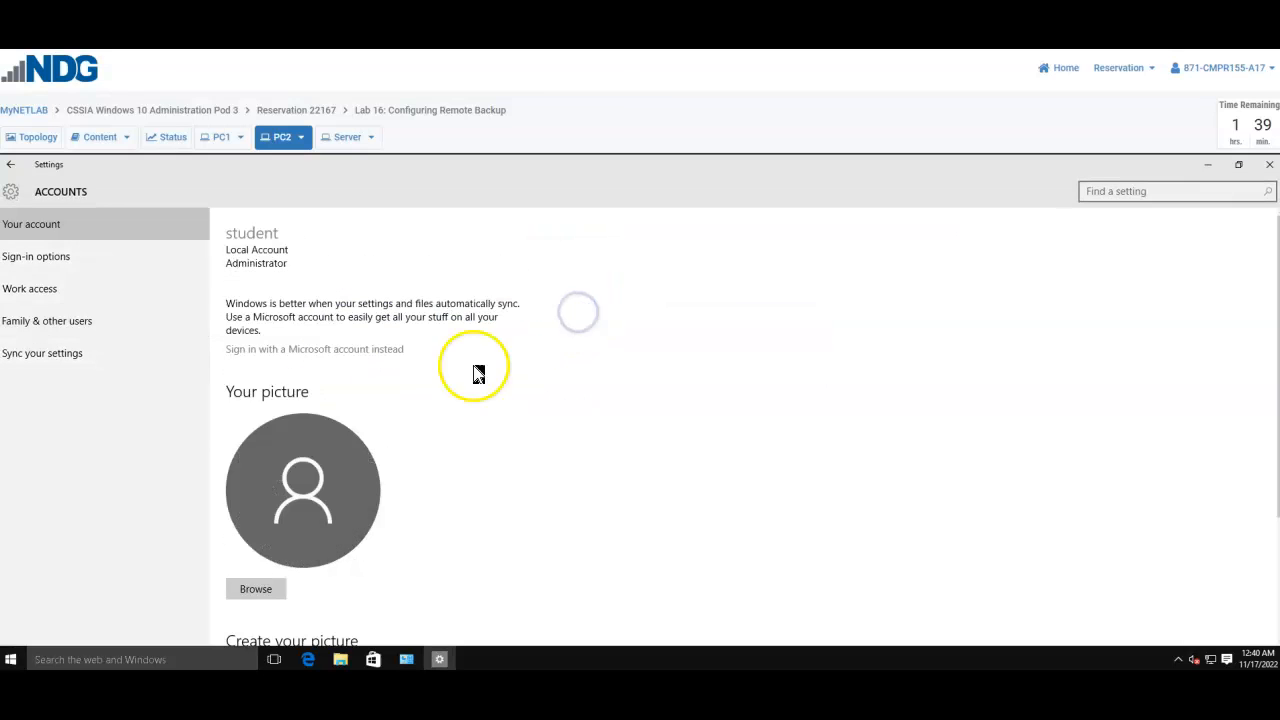
{"action": "scroll", "coordinate": [478, 374], "scroll_direction": "down", "scroll_amount": 3}
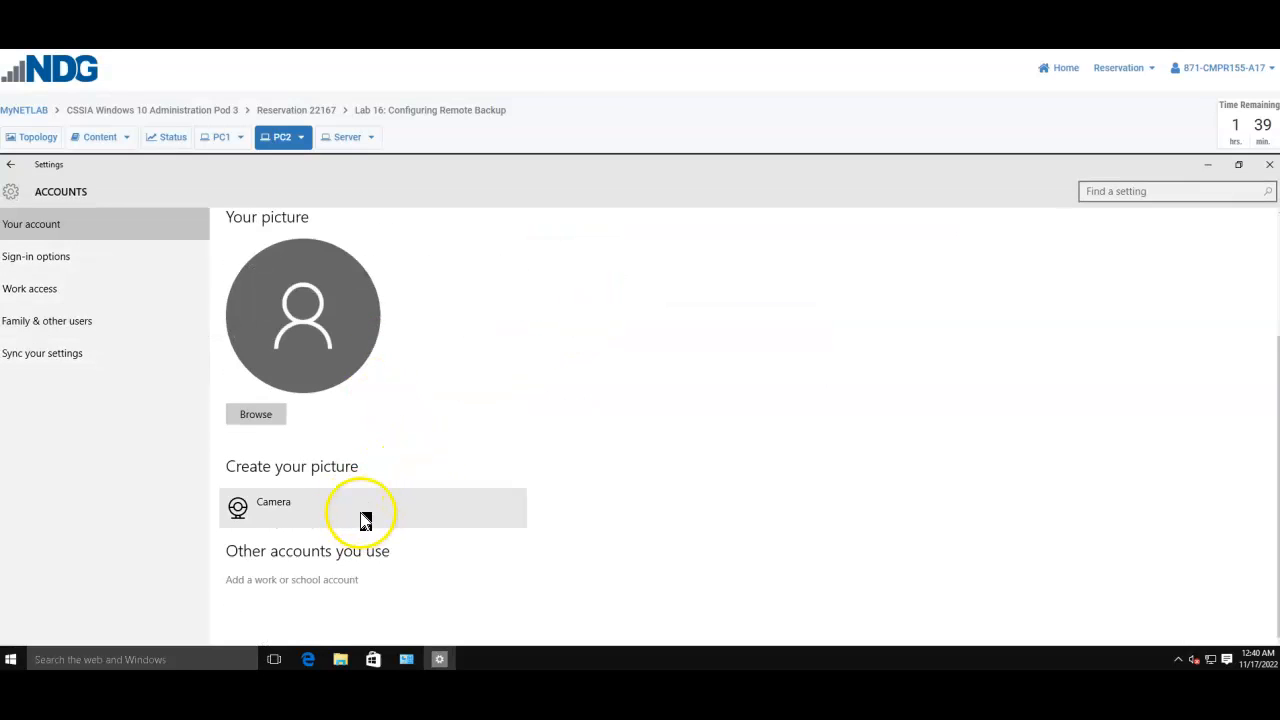
{"action": "left_click", "coordinate": [49, 322]}
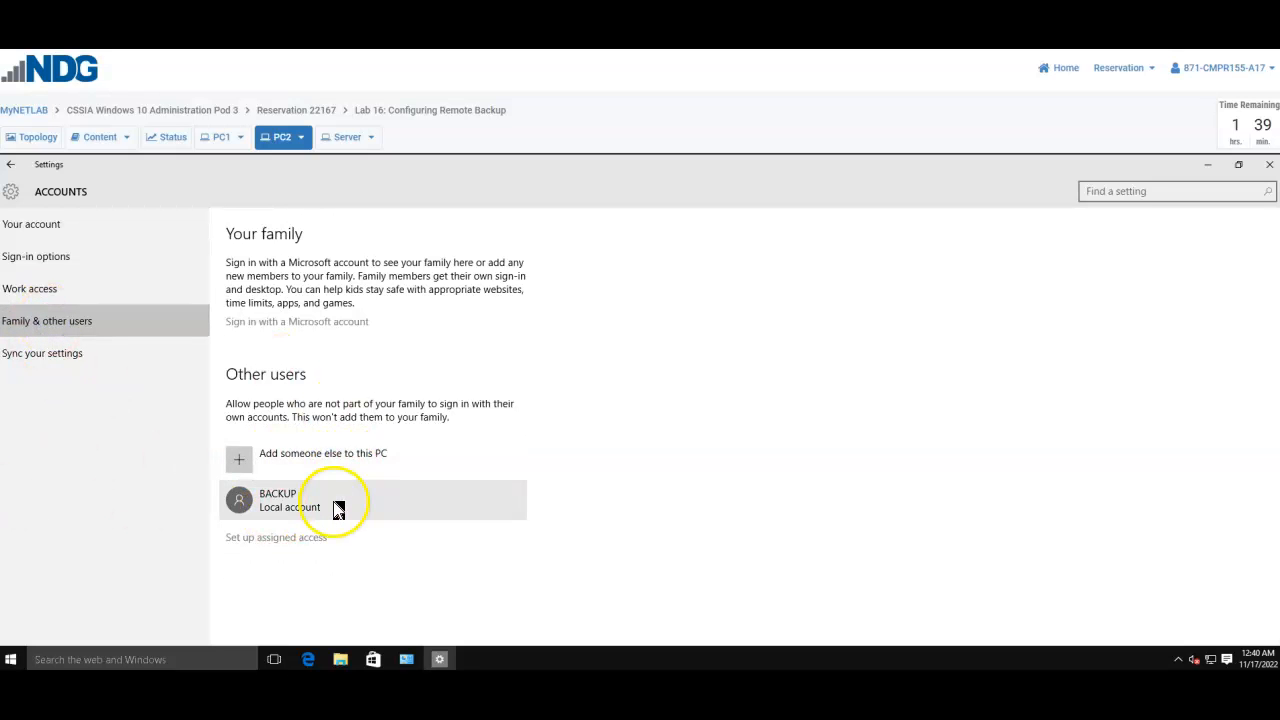
{"action": "left_click", "coordinate": [285, 502]}
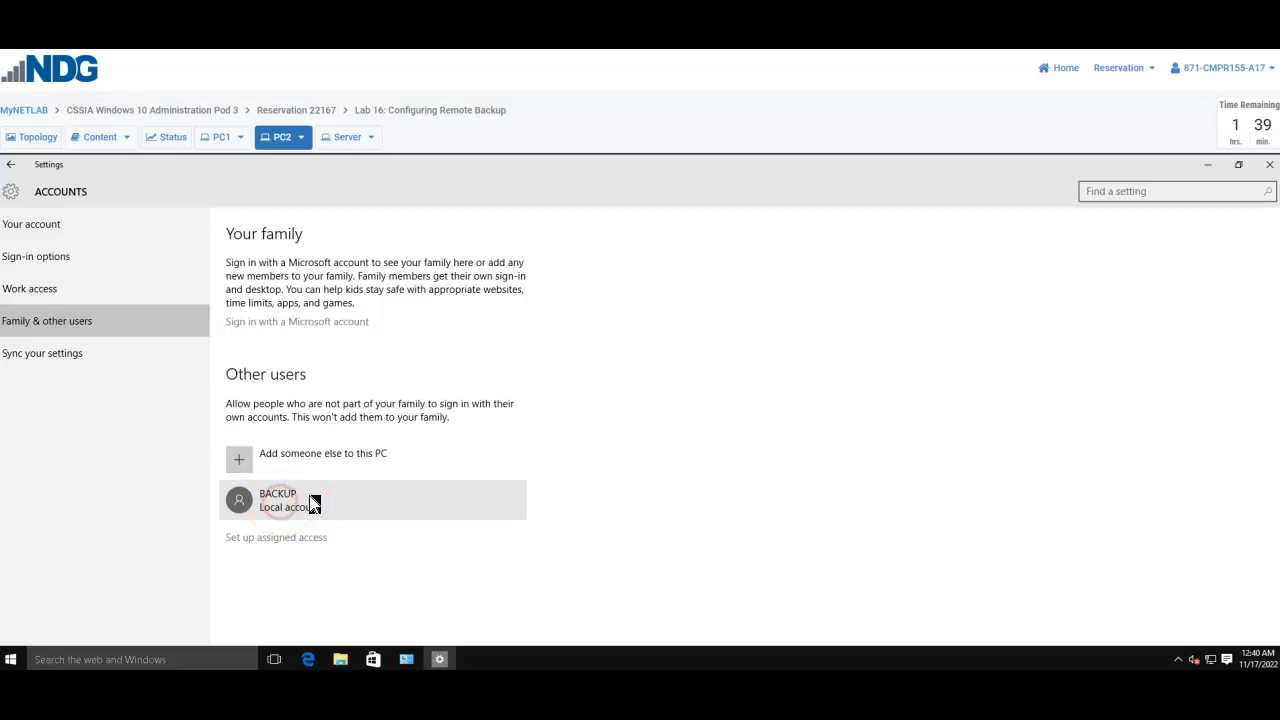
Step: Add a local account named BACKUP1 with a password and a password hint, then minimize Settings
{"action": "left_click", "coordinate": [341, 467]}
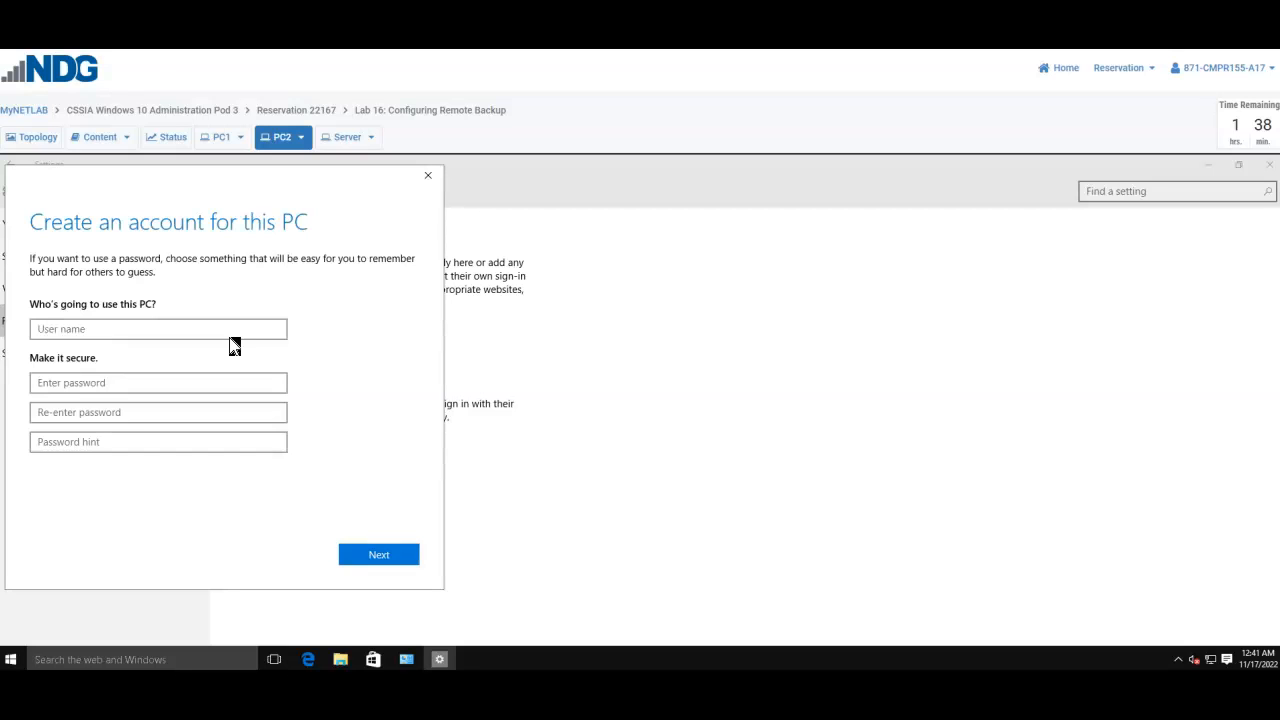
{"action": "left_click", "coordinate": [144, 331]}
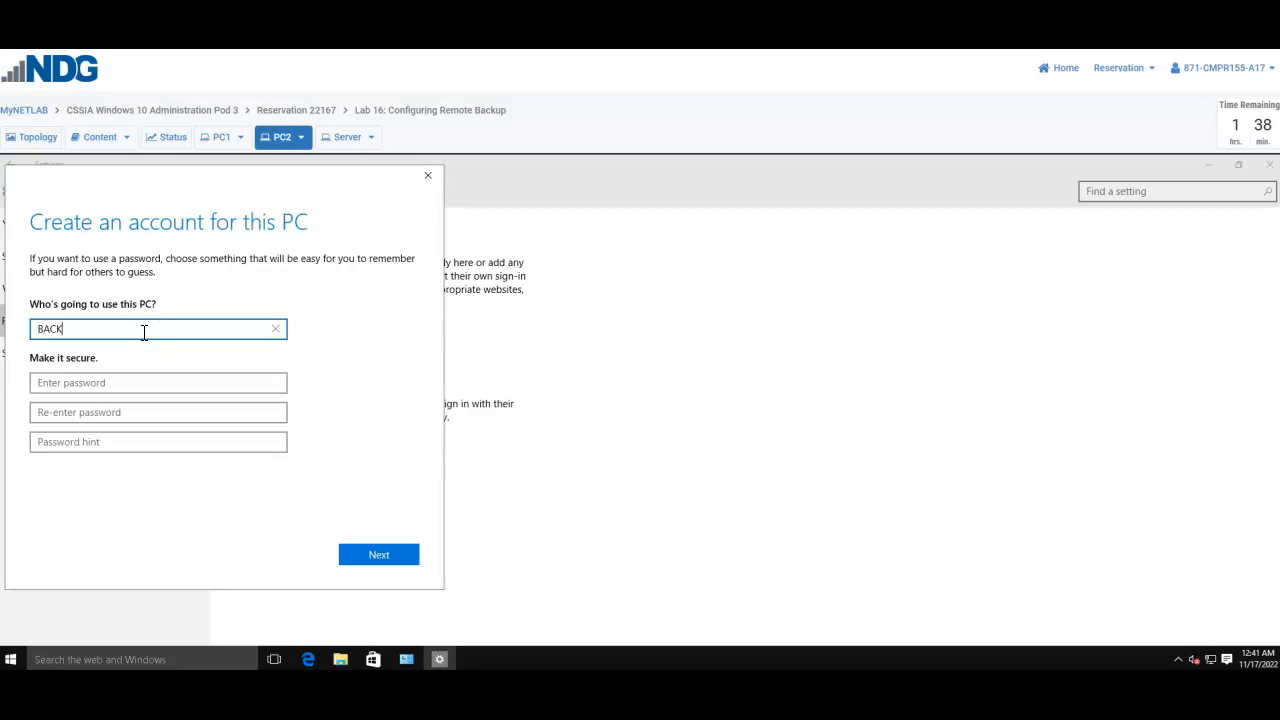
{"action": "left_click", "coordinate": [152, 385]}
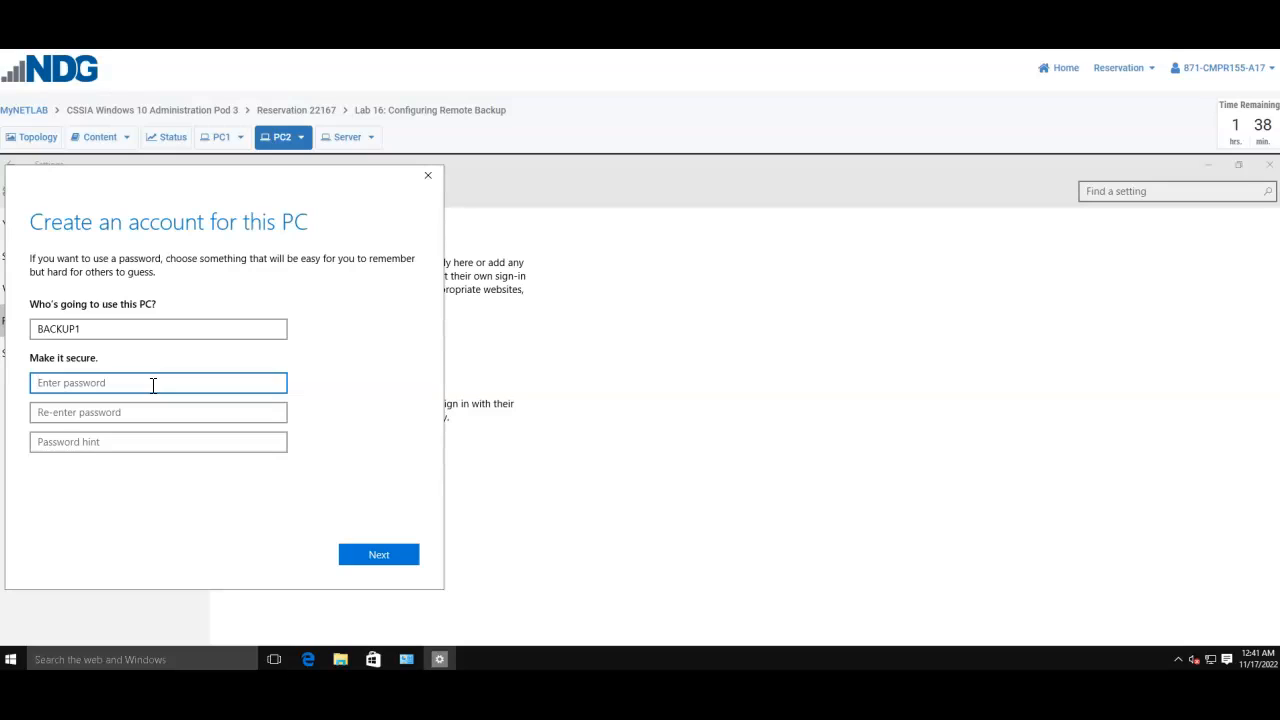
{"action": "type", "text": "Trai"}
{"action": "type", "text": "•••••••"}
{"action": "left_click", "coordinate": [142, 414]}
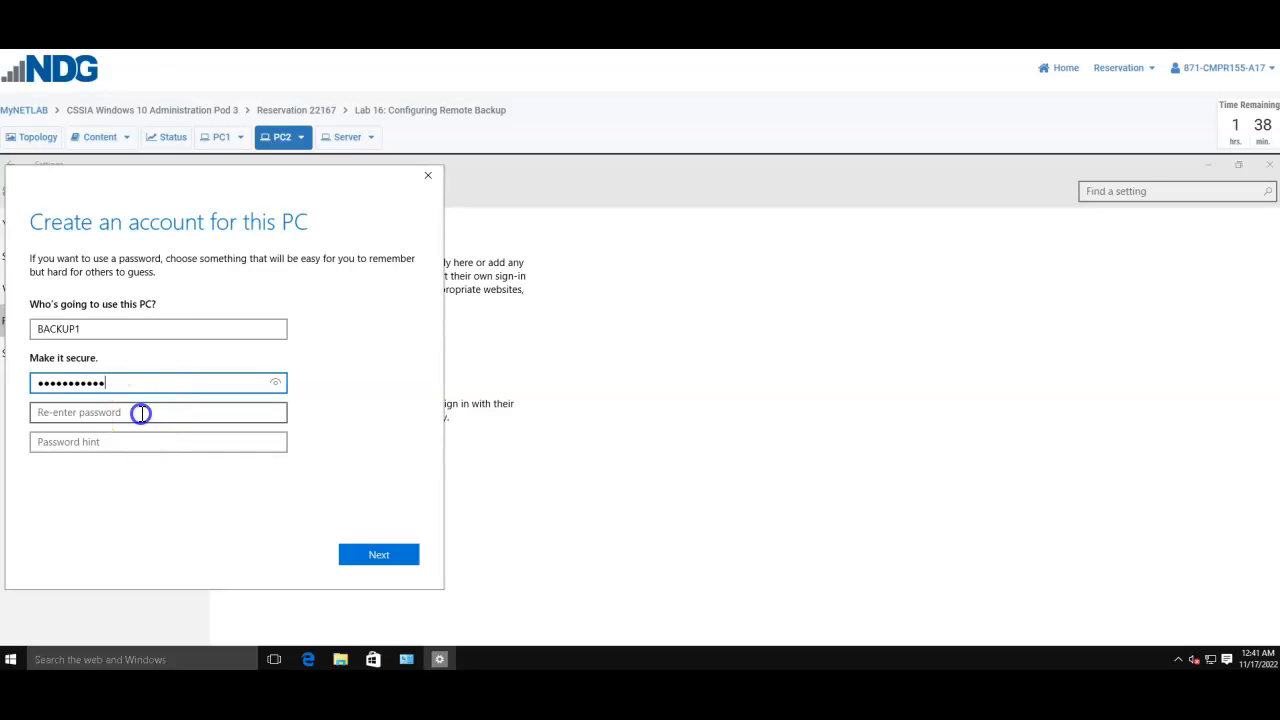
{"action": "type", "text": "••"}
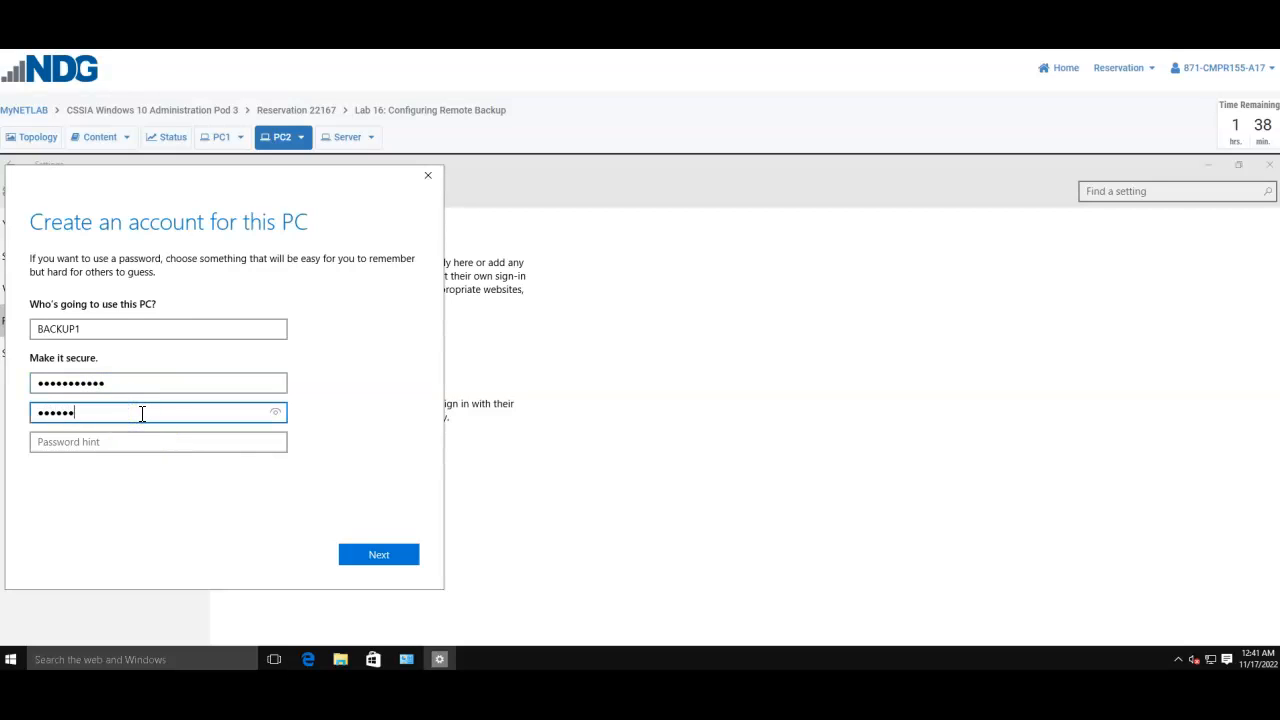
{"action": "left_click", "coordinate": [121, 447]}
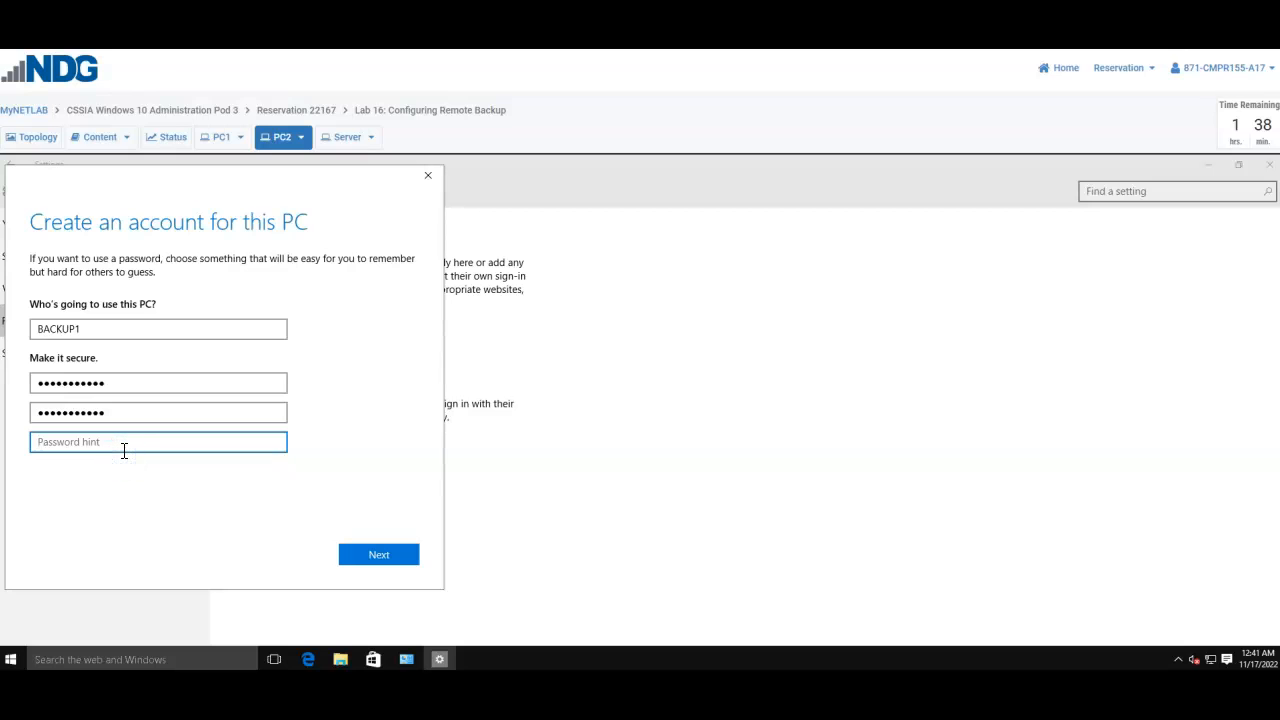
{"action": "type", "text": "password"}
{"action": "left_click", "coordinate": [377, 556]}
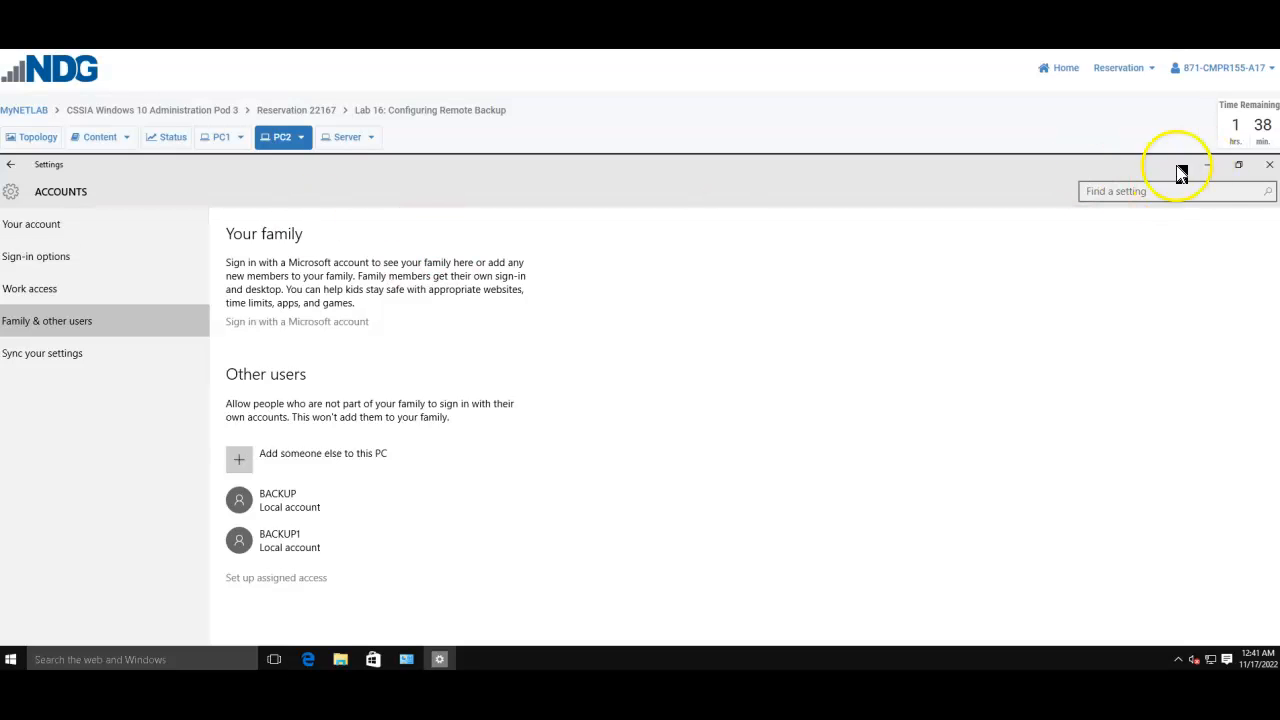
{"action": "left_click", "coordinate": [1206, 165]}
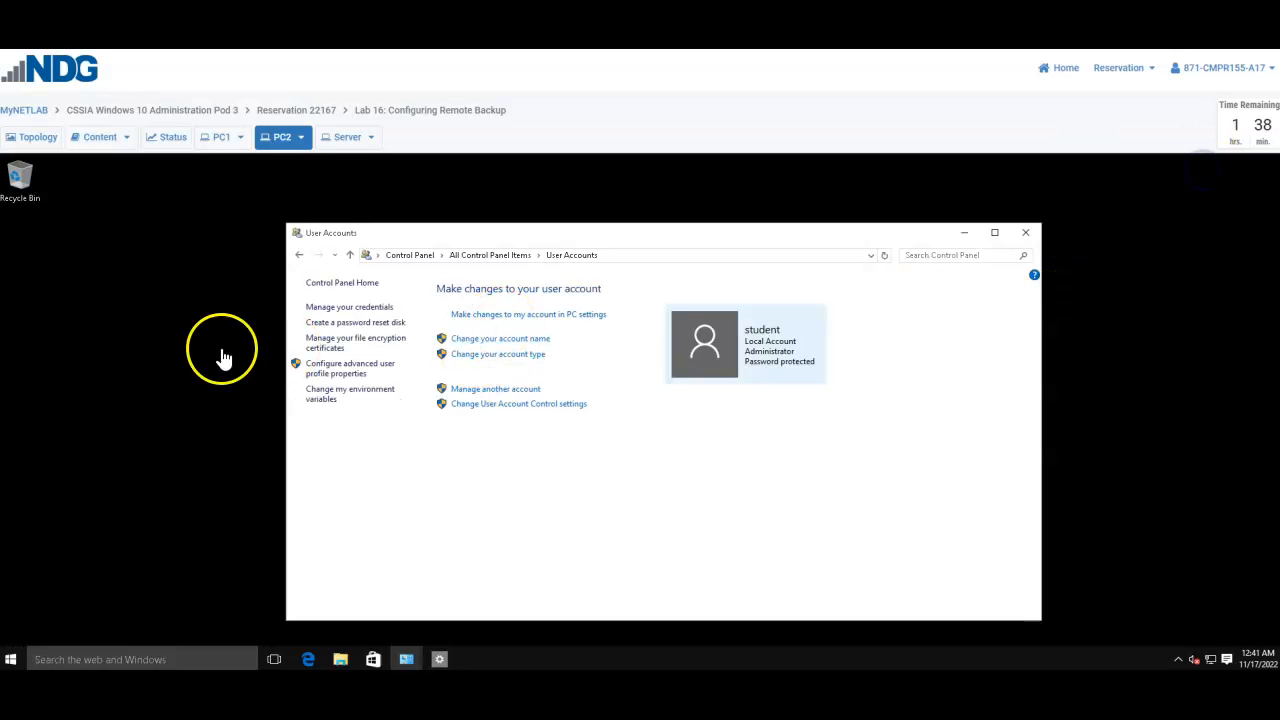
Step: Minimize User Accounts and create a new desktop folder named BACKUP1
{"action": "left_click", "coordinate": [964, 233]}
{"action": "right_click", "coordinate": [455, 324]}
{"action": "mouse_move", "coordinate": [523, 434]}
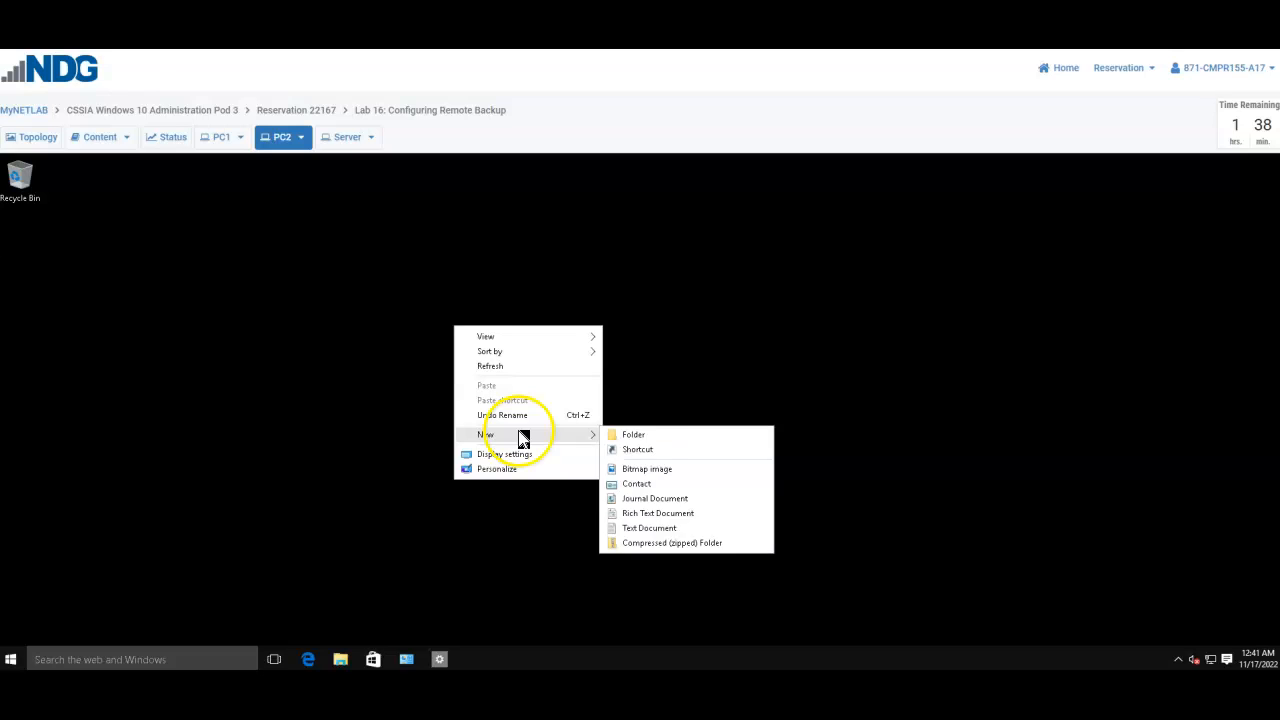
{"action": "left_click", "coordinate": [661, 441]}
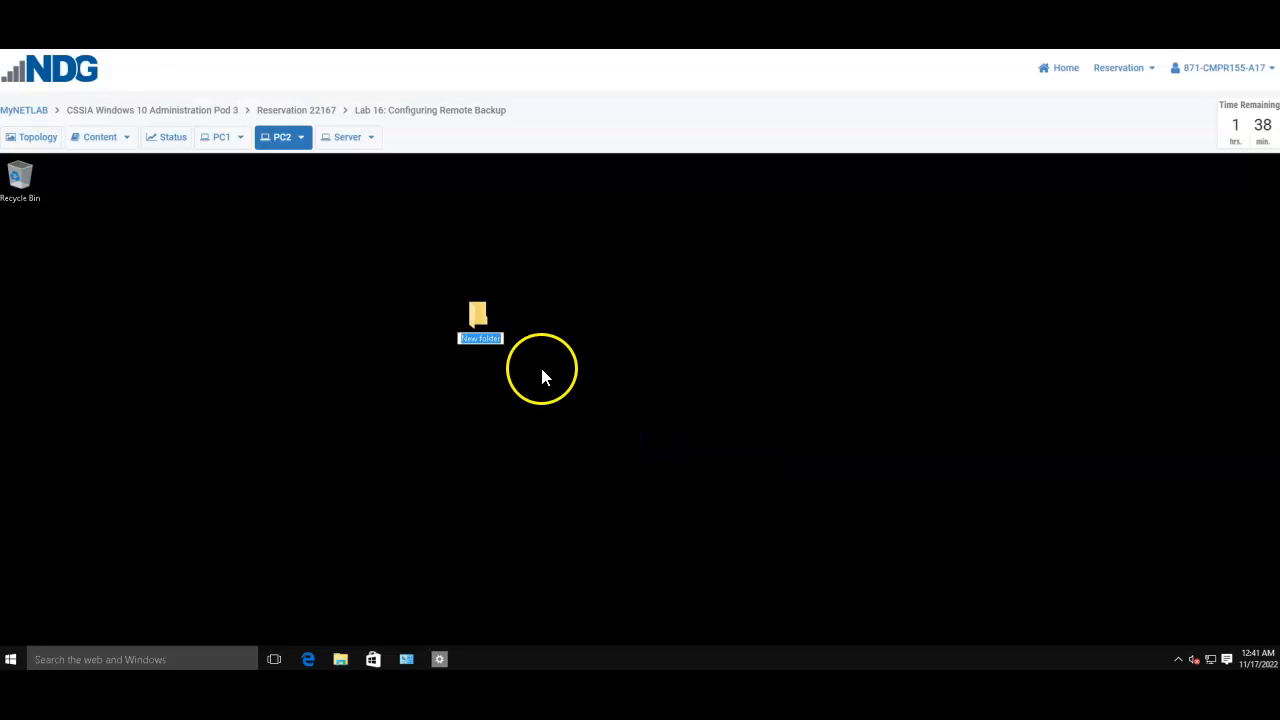
{"action": "type", "text": "BACKUP1"}
{"action": "key", "text": "Return"}
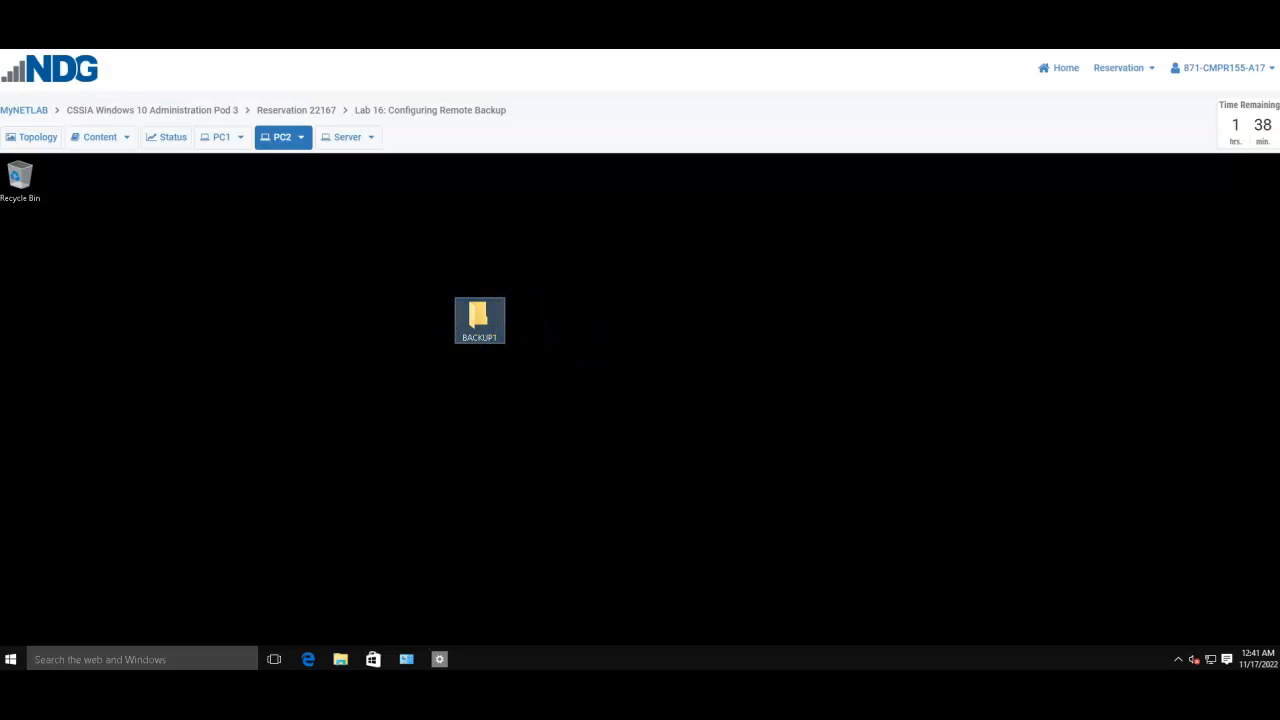
Step: Share the BACKUP1 folder with specific people: the BACKUP1 and BACKUP accounts
{"action": "right_click", "coordinate": [480, 318]}
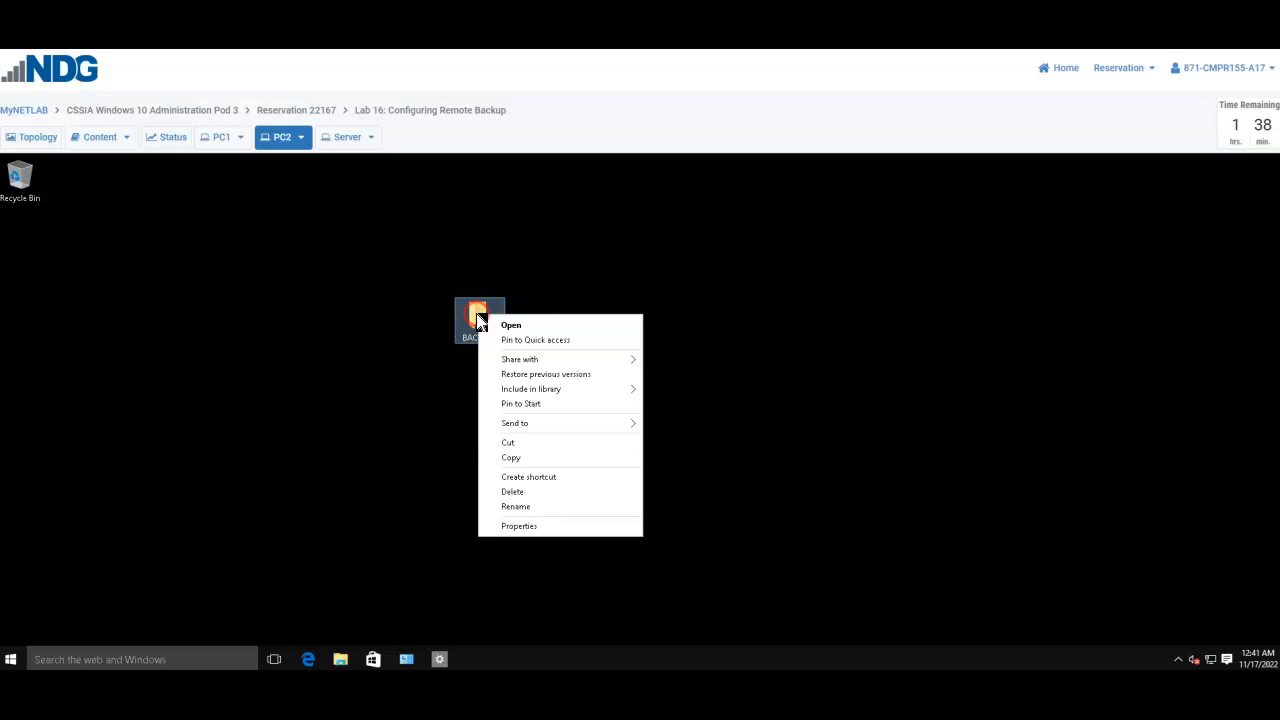
{"action": "left_click", "coordinate": [530, 359]}
{"action": "left_click", "coordinate": [700, 408]}
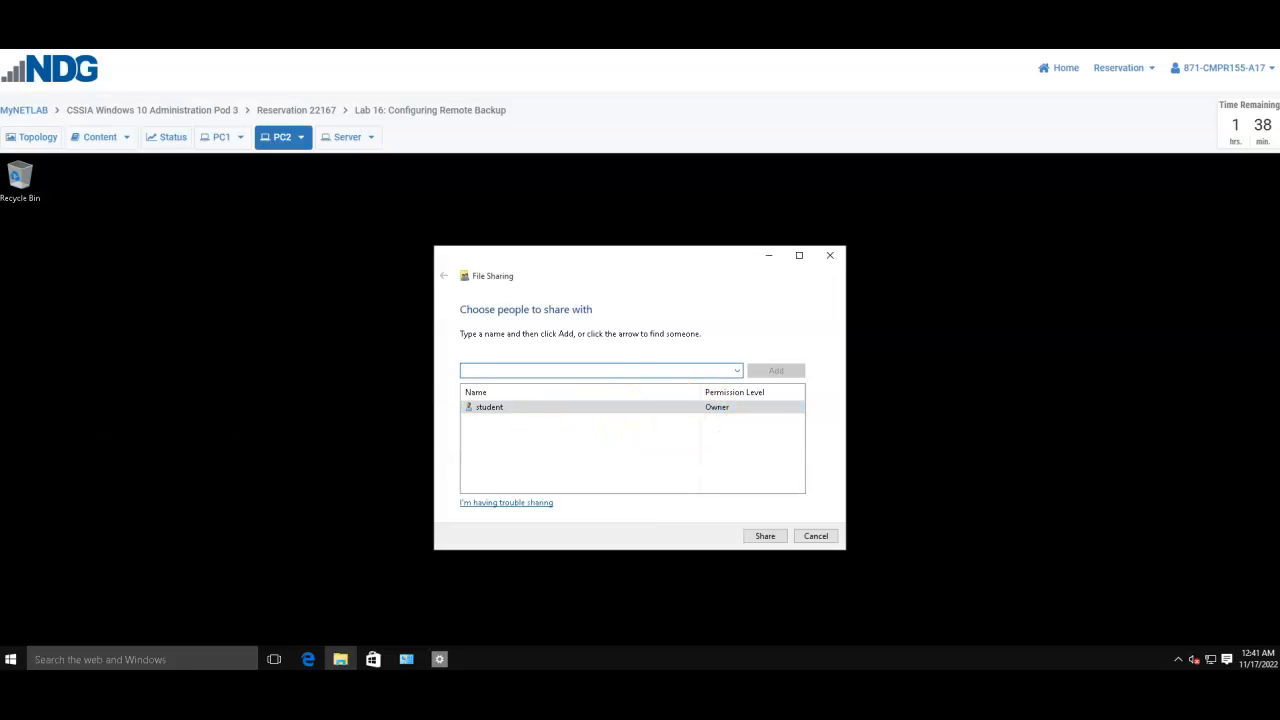
{"action": "left_click", "coordinate": [737, 370]}
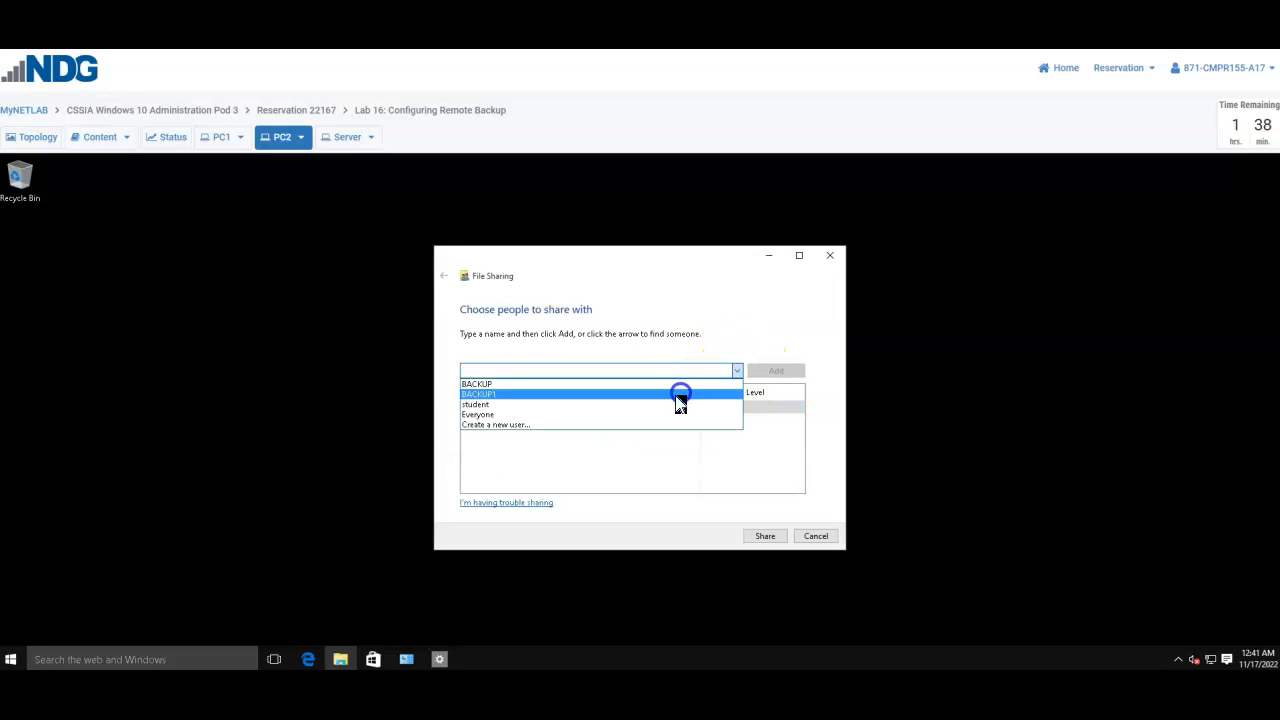
{"action": "left_click", "coordinate": [678, 395]}
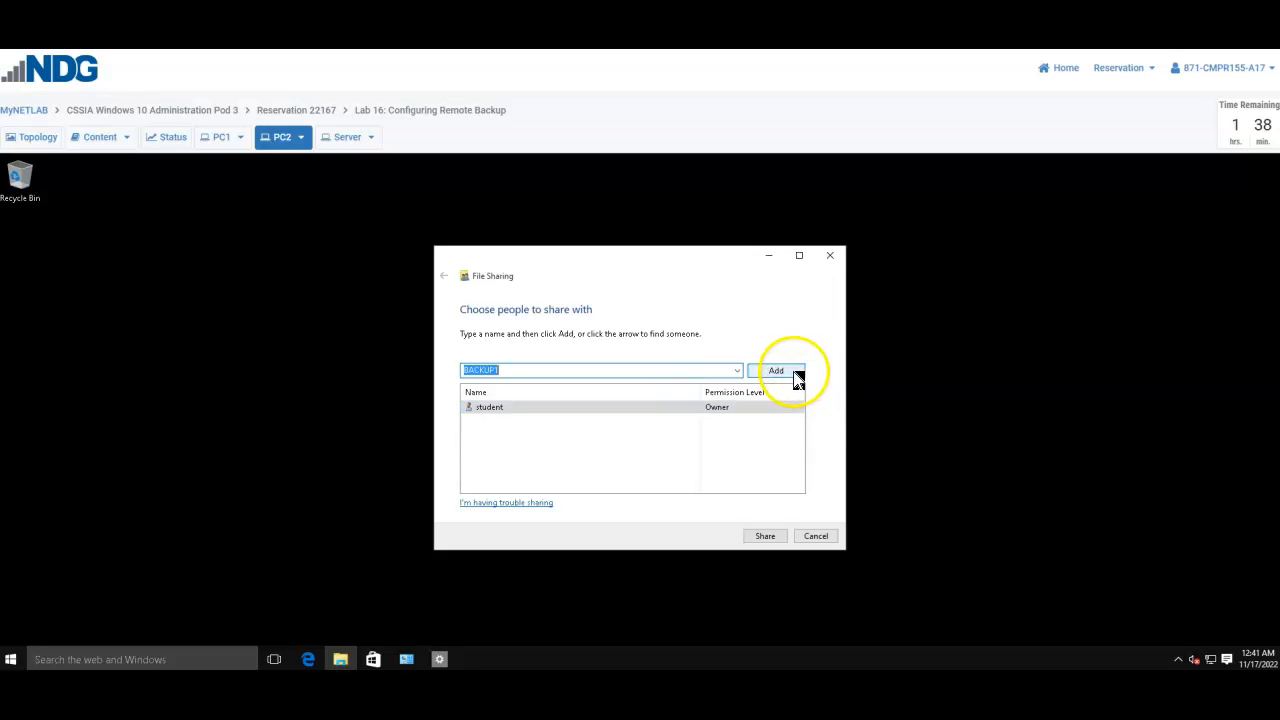
{"action": "left_click", "coordinate": [797, 374]}
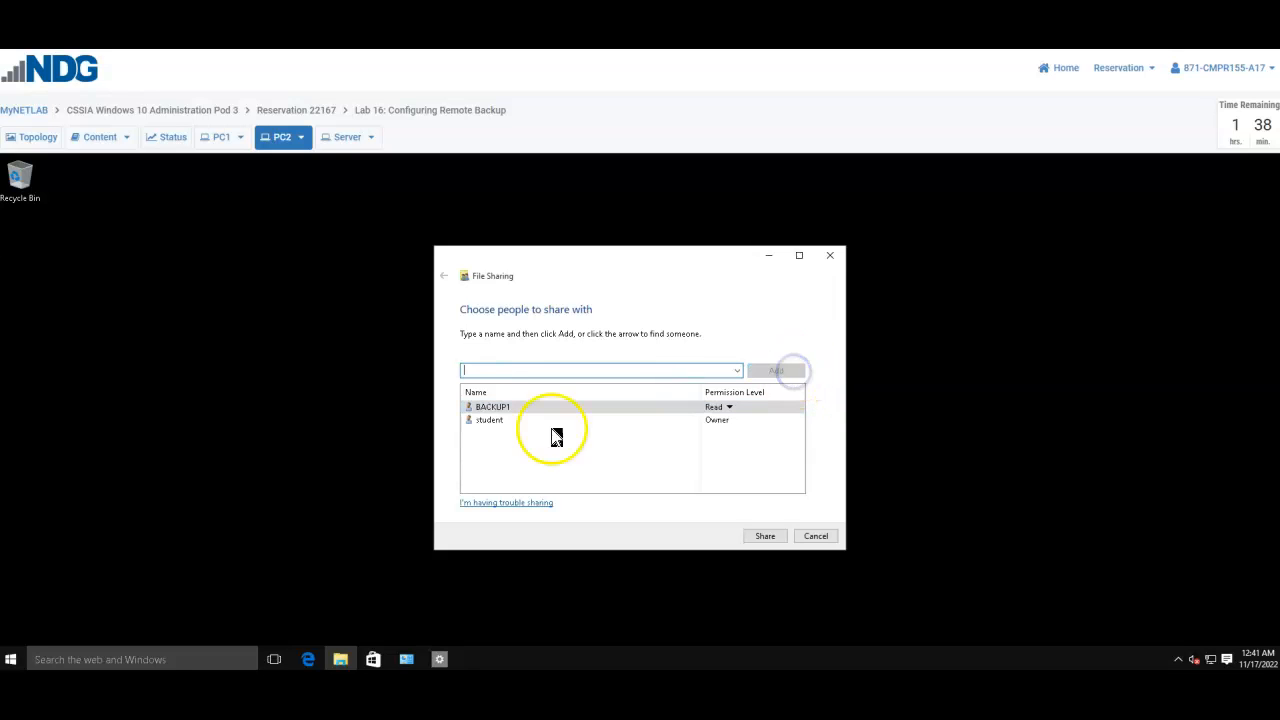
{"action": "left_click", "coordinate": [737, 370]}
{"action": "left_click", "coordinate": [631, 384]}
{"action": "left_click", "coordinate": [786, 370]}
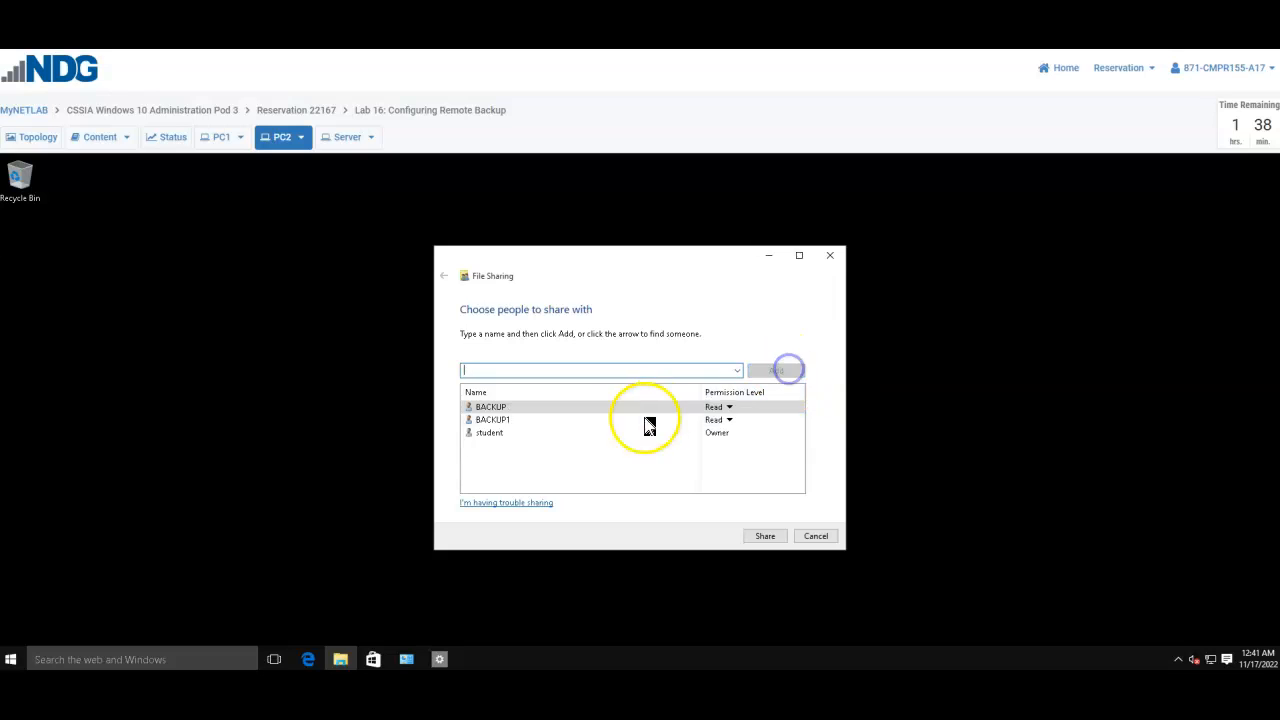
{"action": "left_click", "coordinate": [765, 536]}
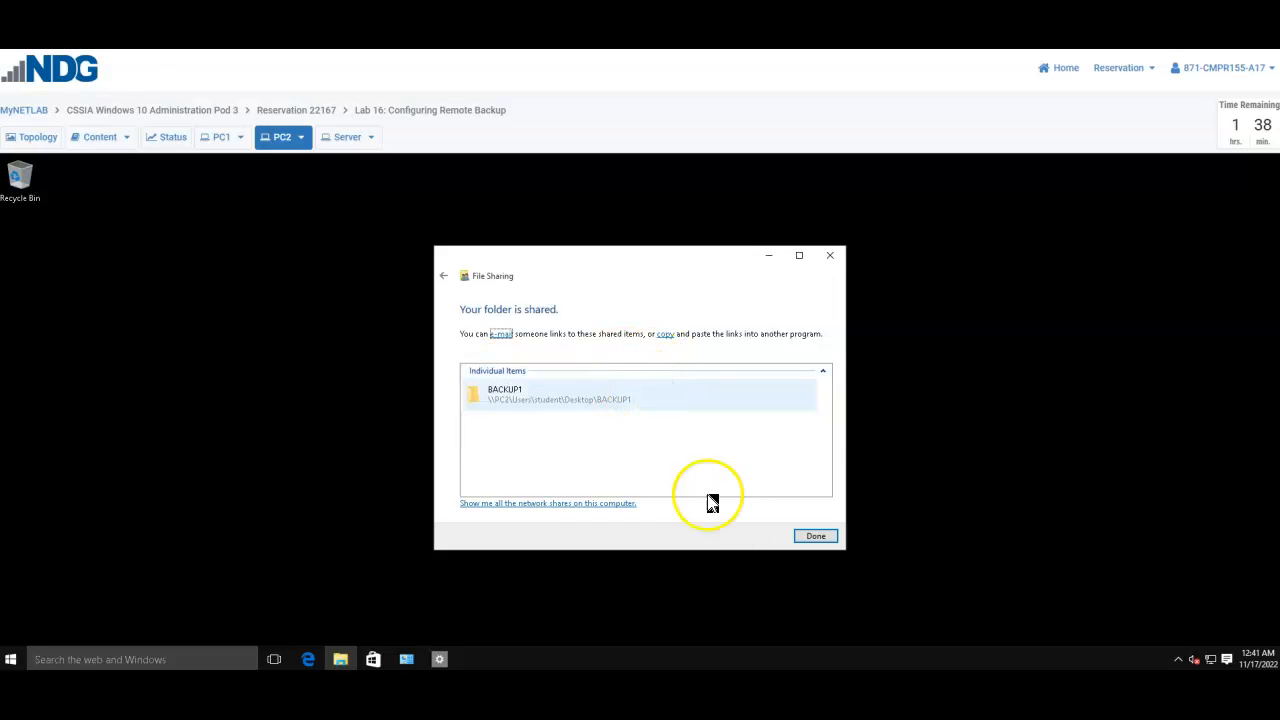
Step: Give both BACKUP and BACKUP1 Read/Write permission and reshare the folder
{"action": "left_click", "coordinate": [444, 276]}
{"action": "left_click", "coordinate": [730, 409]}
{"action": "left_click", "coordinate": [754, 425]}
{"action": "left_click", "coordinate": [724, 420]}
{"action": "left_click", "coordinate": [766, 437]}
{"action": "left_click", "coordinate": [772, 537]}
{"action": "left_click", "coordinate": [815, 536]}
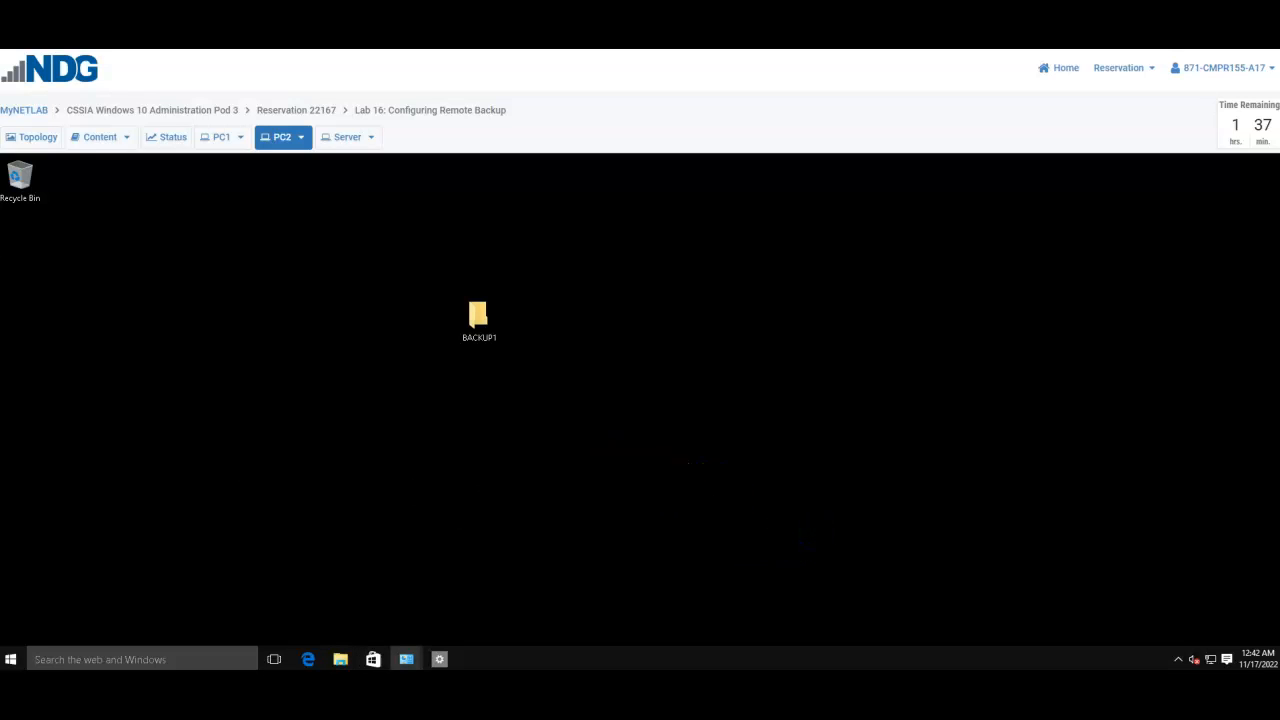
{"action": "right_click", "coordinate": [498, 322]}
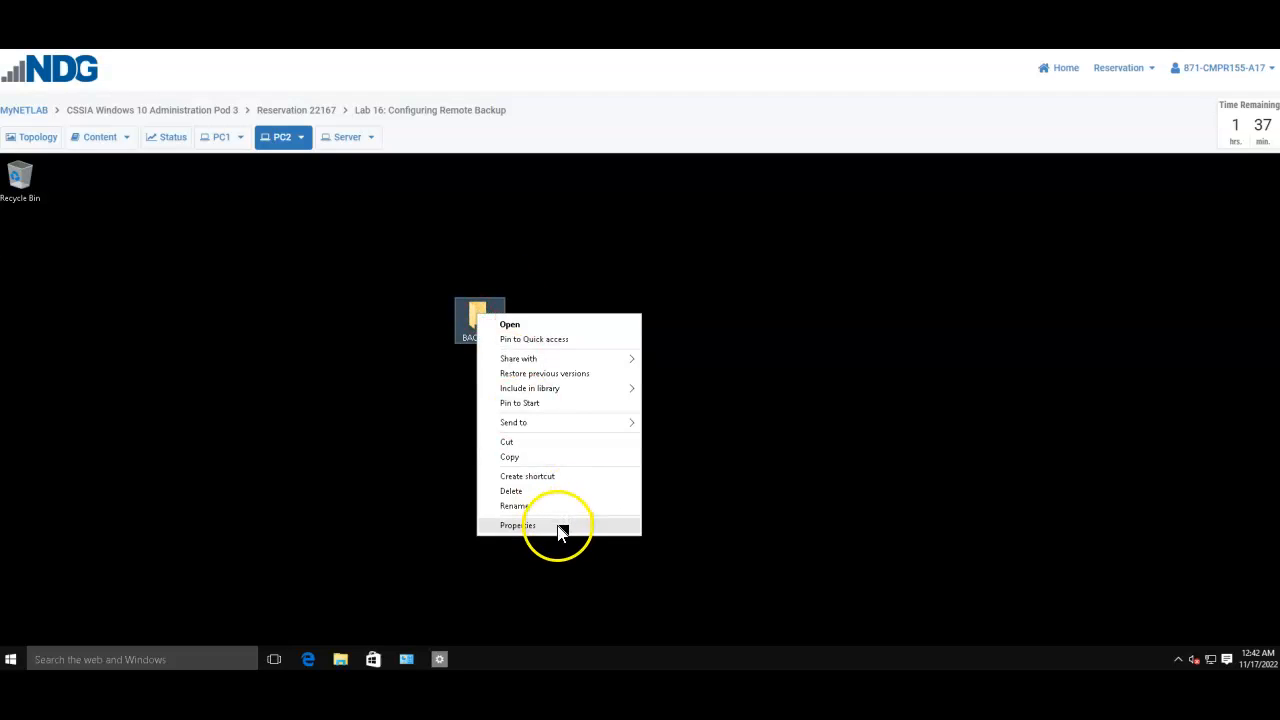
{"action": "left_click", "coordinate": [558, 524]}
{"action": "left_click", "coordinate": [569, 346]}
{"action": "scroll", "coordinate": [580, 430], "scroll_direction": "down", "scroll_amount": 2}
{"action": "scroll", "coordinate": [580, 432], "scroll_direction": "up", "scroll_amount": 2}
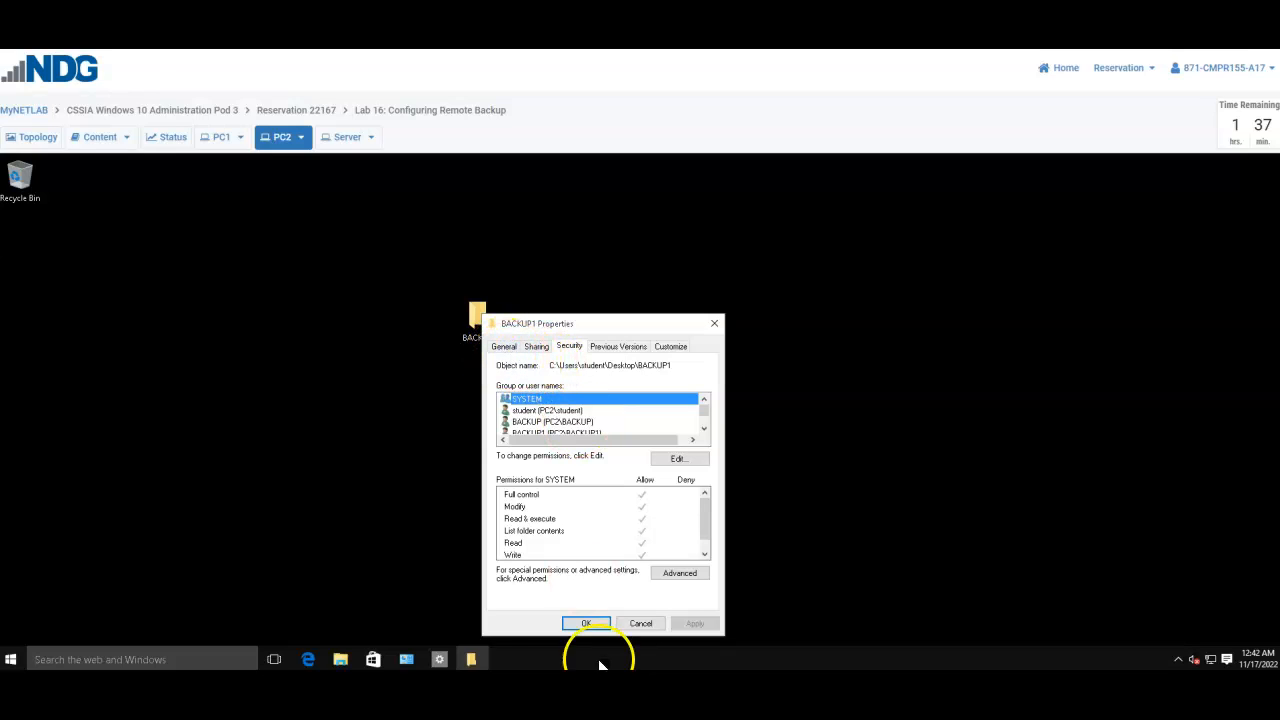
{"action": "left_click", "coordinate": [586, 623]}
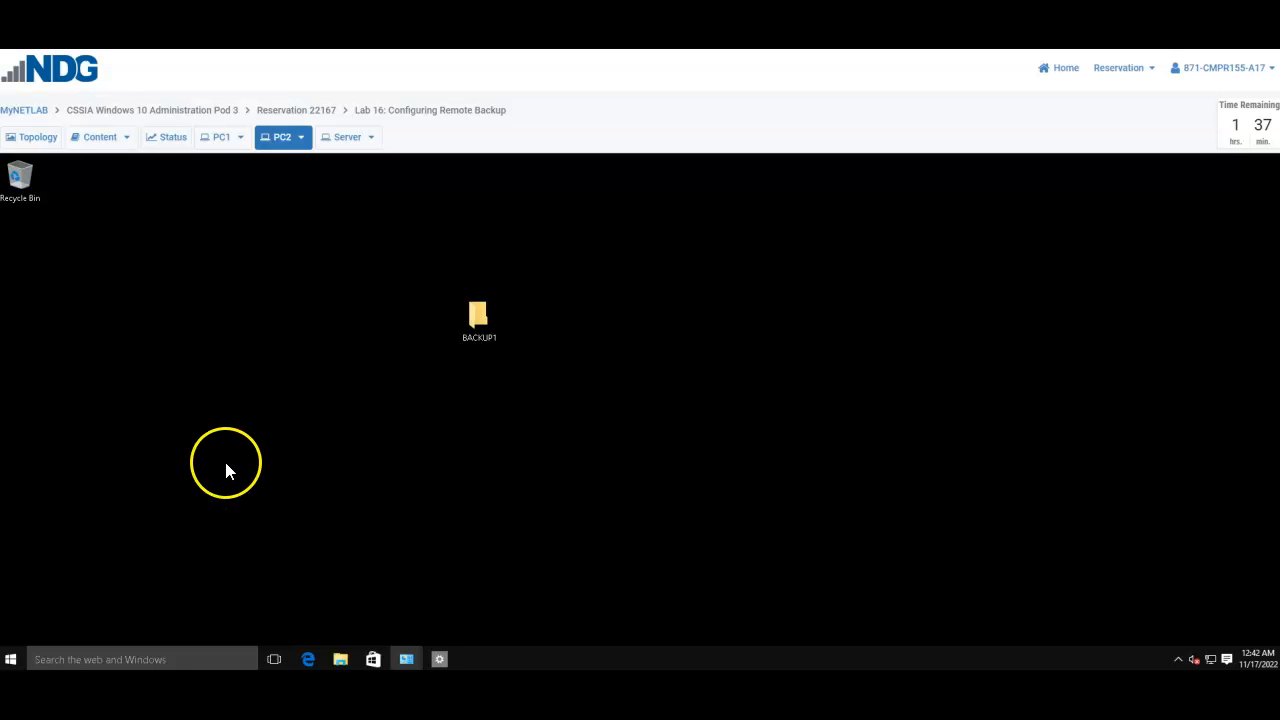
Step: On PC1, go through Settings > Update & security > Backup to Backup and Restore (Windows 7)
{"action": "left_click", "coordinate": [221, 146]}
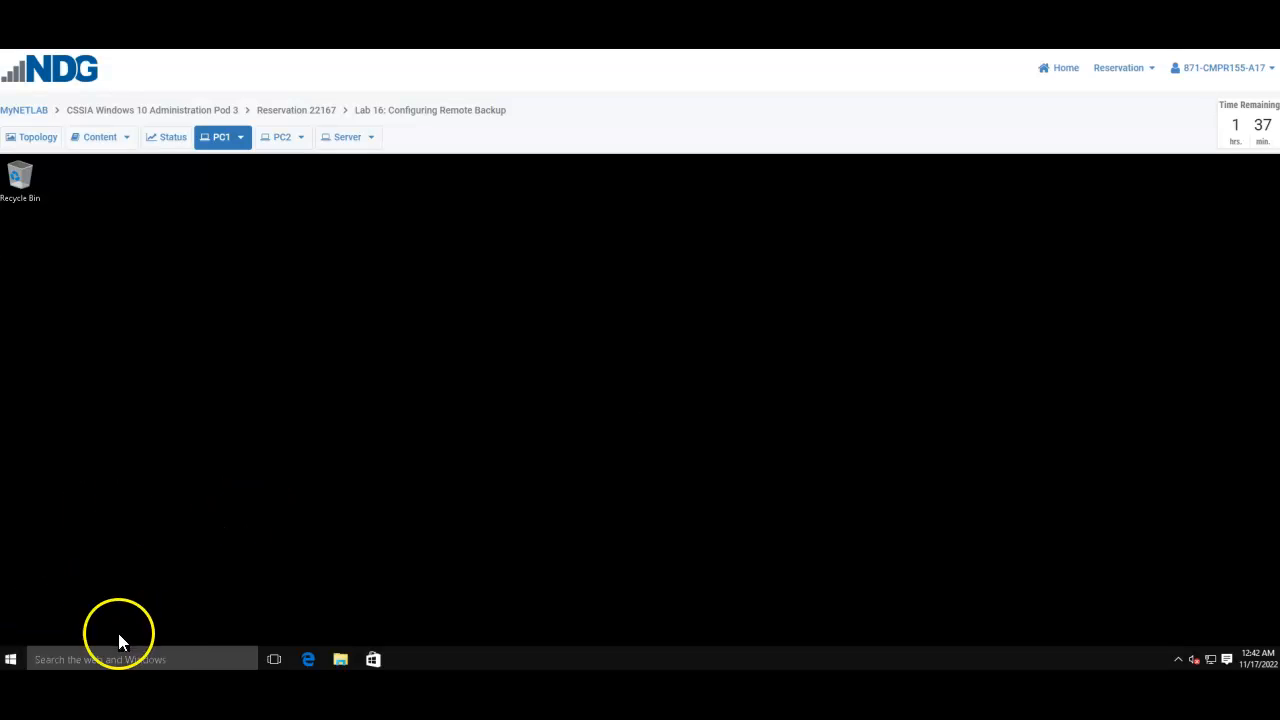
{"action": "left_click", "coordinate": [10, 659]}
{"action": "left_click", "coordinate": [57, 586]}
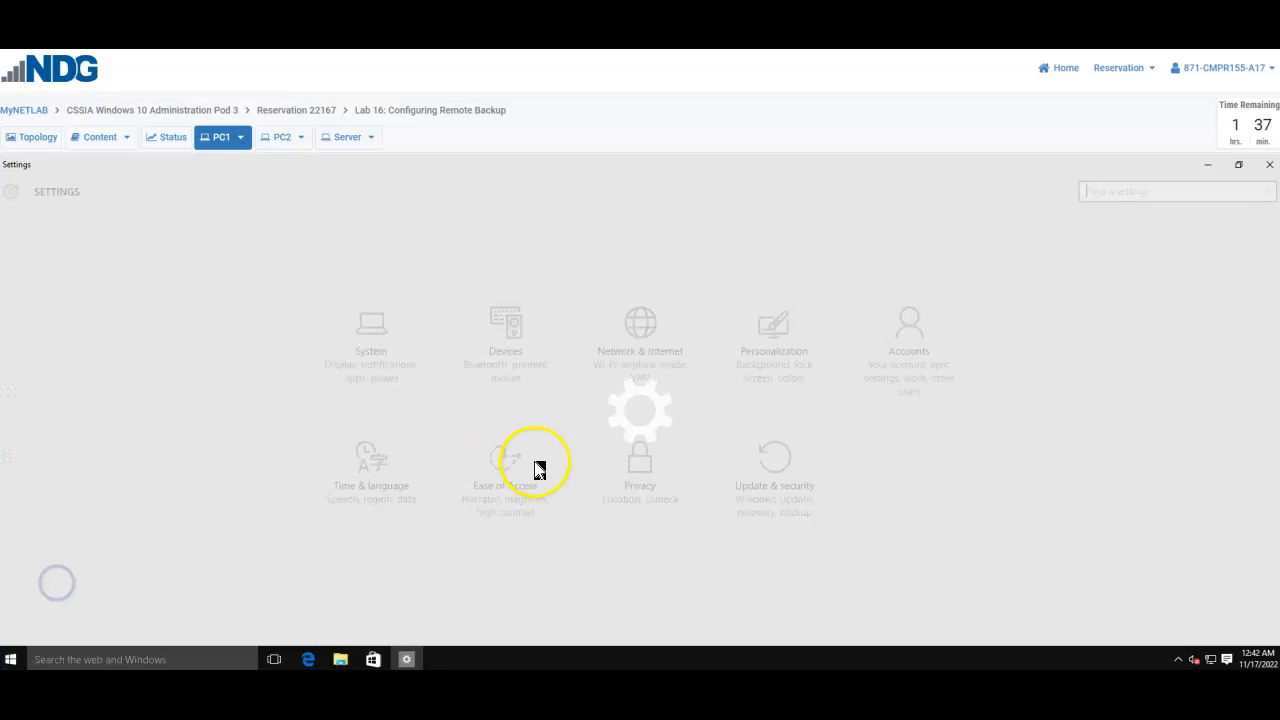
{"action": "left_click", "coordinate": [790, 472]}
{"action": "left_click", "coordinate": [74, 288]}
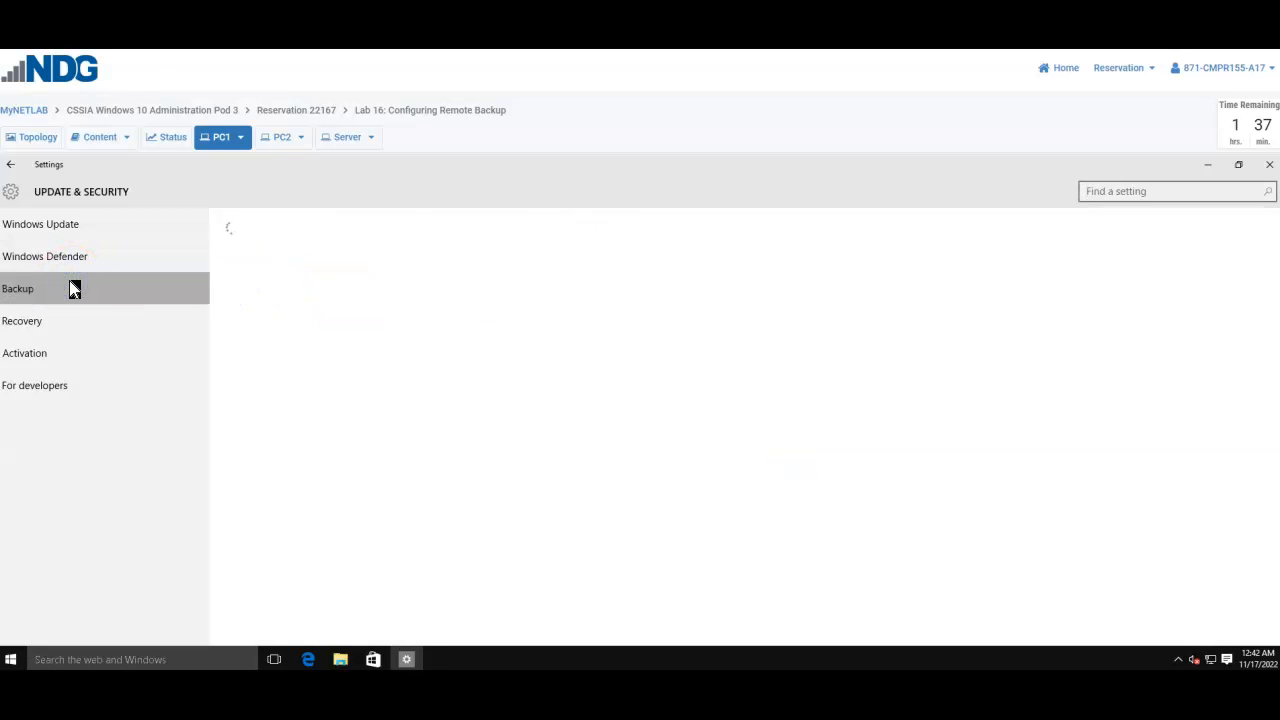
{"action": "left_click", "coordinate": [320, 437]}
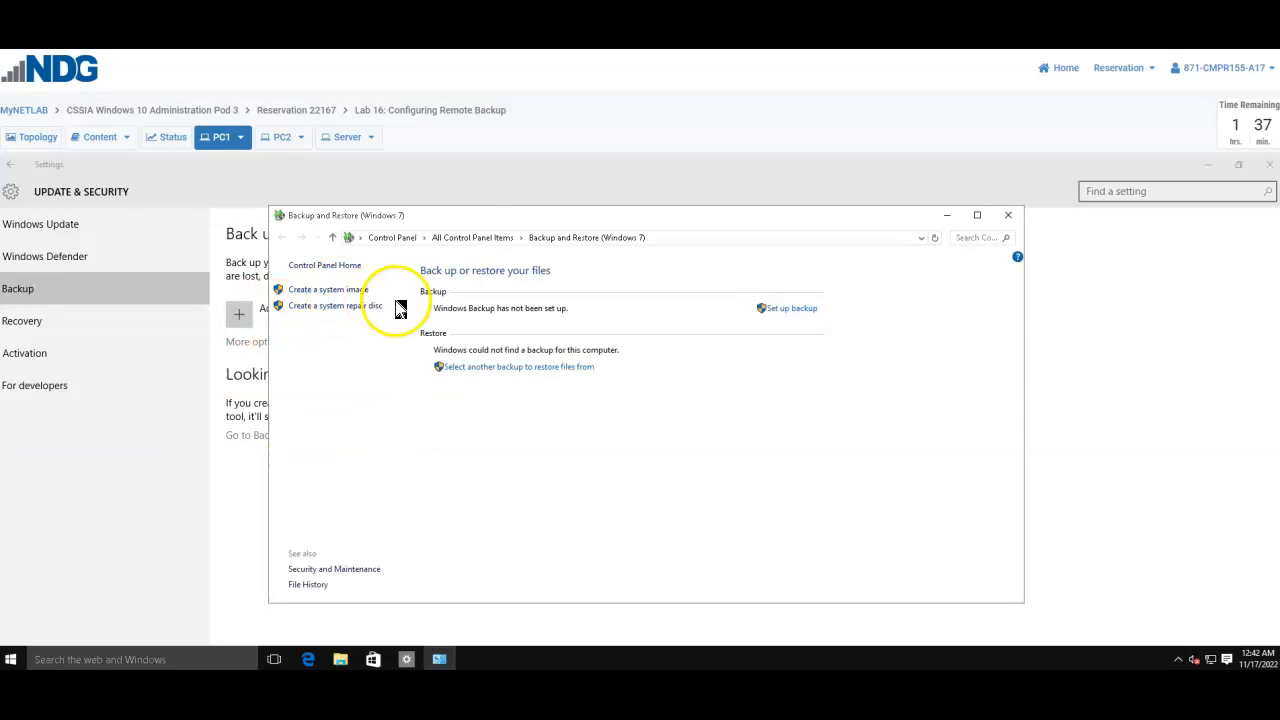
Step: Start Create a system image and choose 'On a network location' as the destination
{"action": "left_click", "coordinate": [328, 290]}
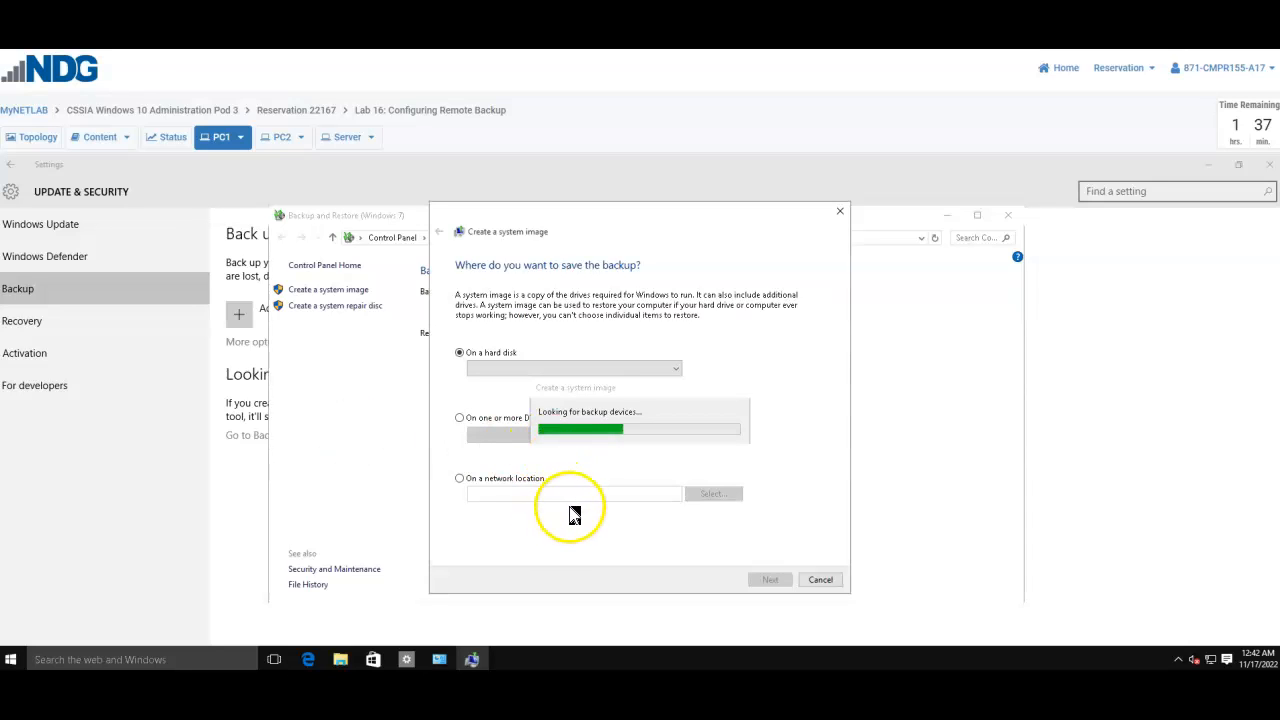
{"action": "left_click", "coordinate": [484, 479]}
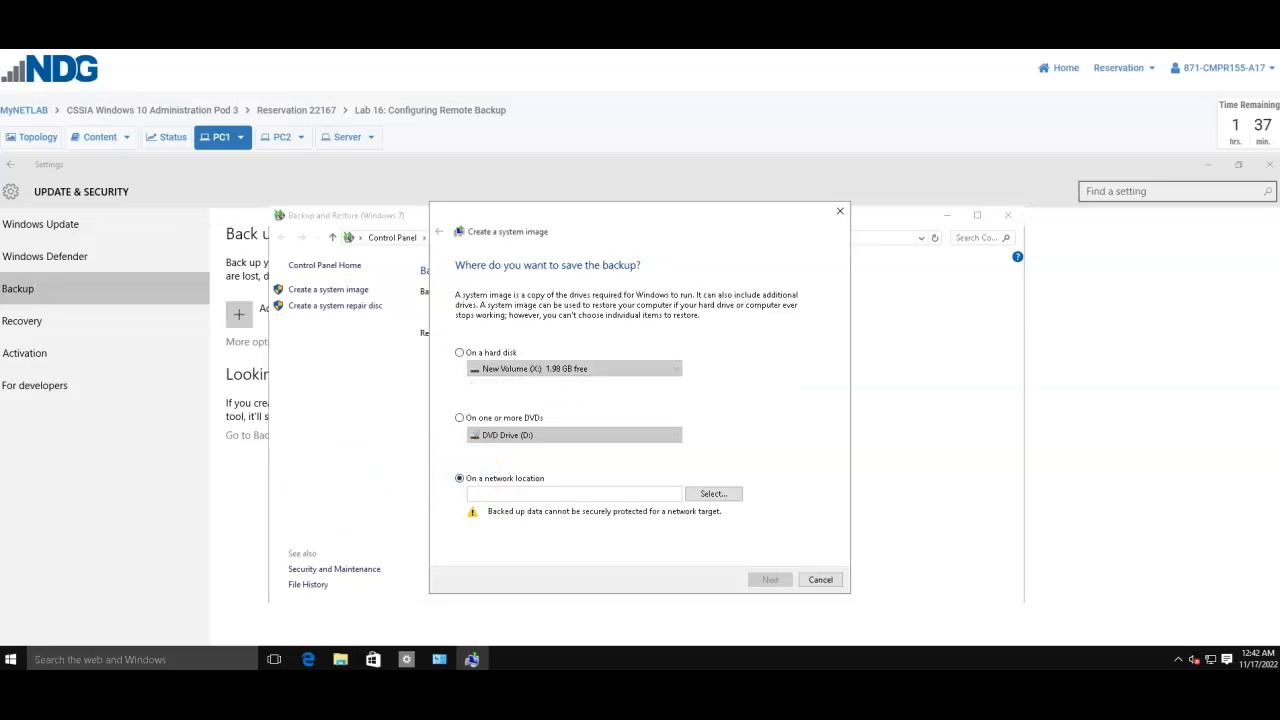
Step: Browse the network to PC2's Users folder, getting past a network access error
{"action": "left_click", "coordinate": [722, 494]}
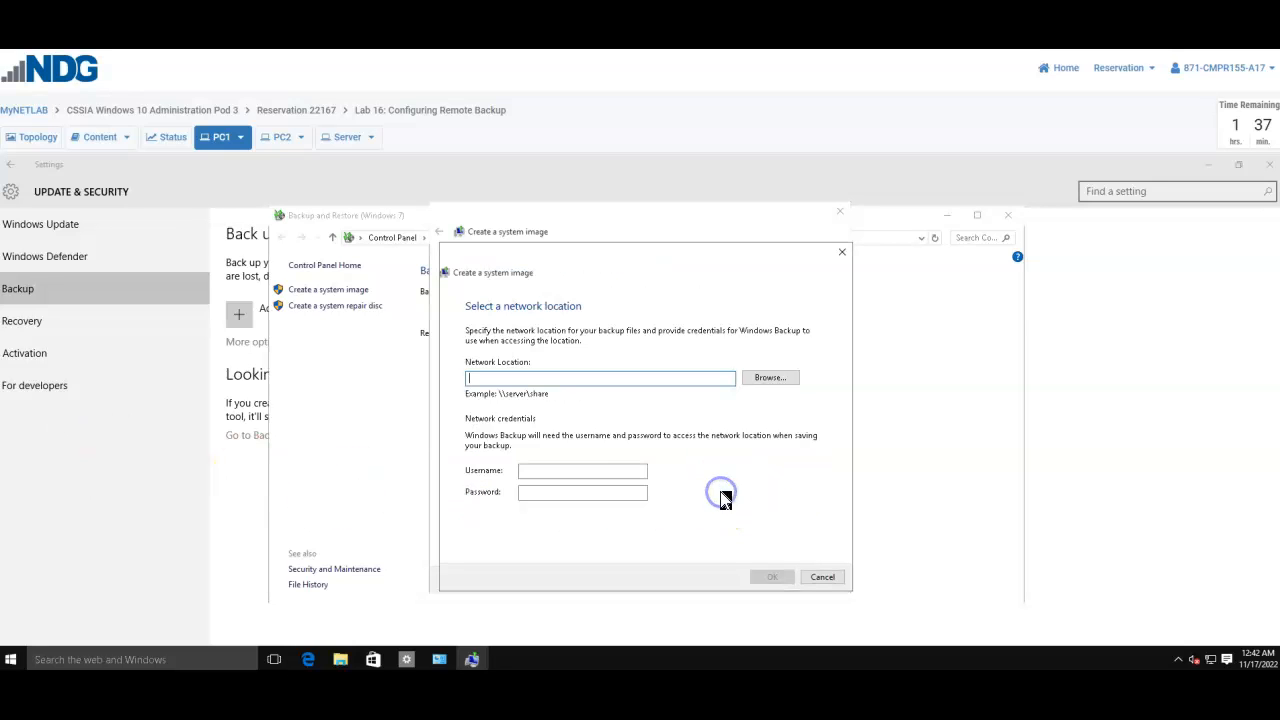
{"action": "left_click", "coordinate": [768, 377]}
{"action": "double_click", "coordinate": [576, 384]}
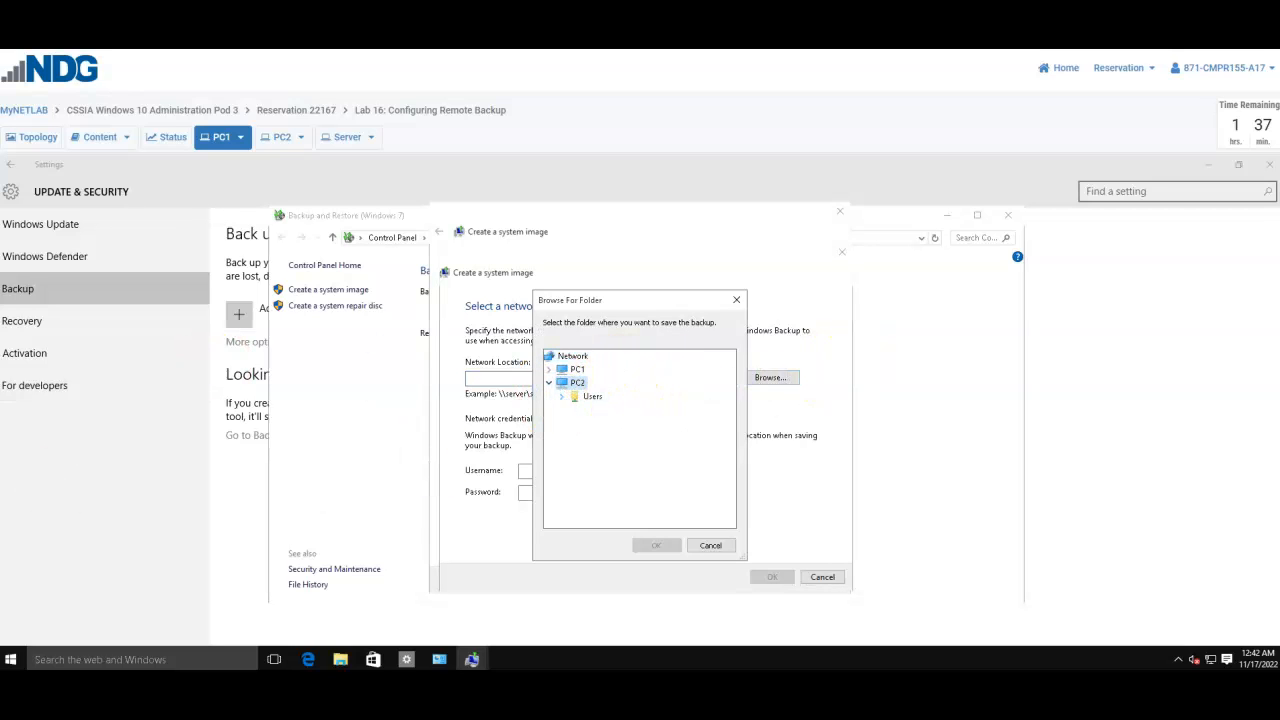
{"action": "left_click", "coordinate": [590, 397]}
{"action": "left_click", "coordinate": [592, 397]}
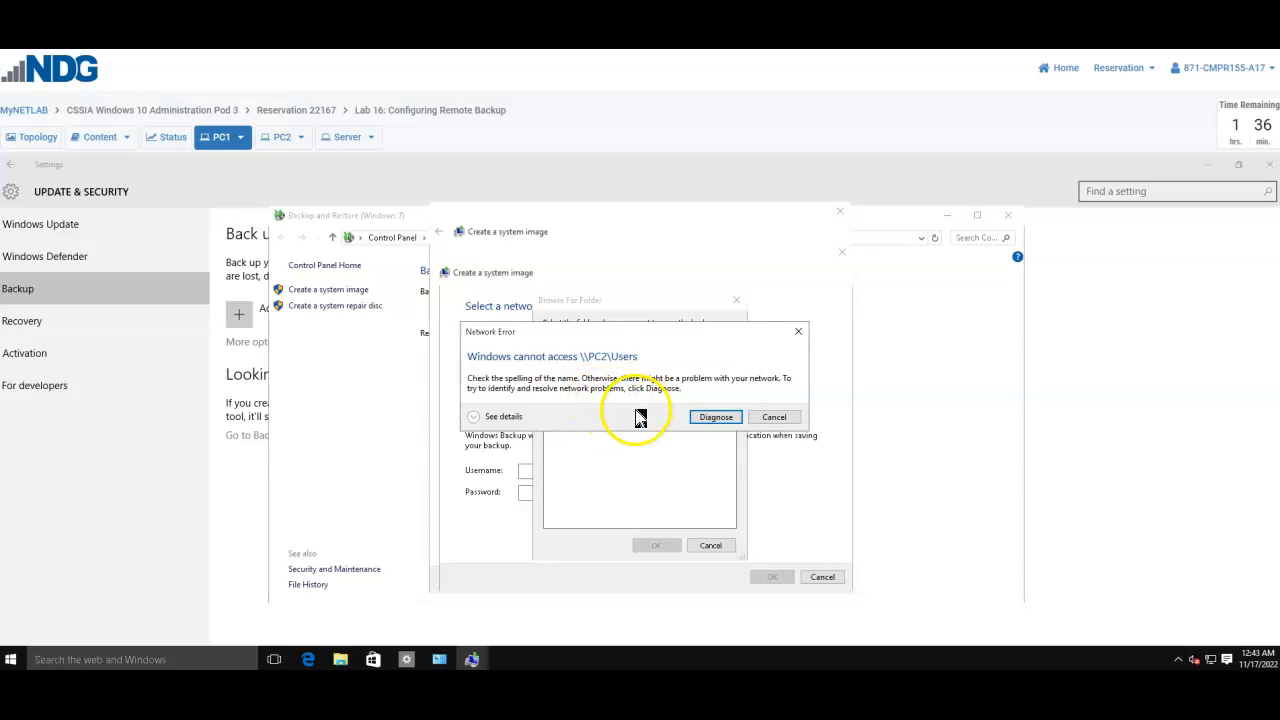
{"action": "left_click", "coordinate": [752, 418]}
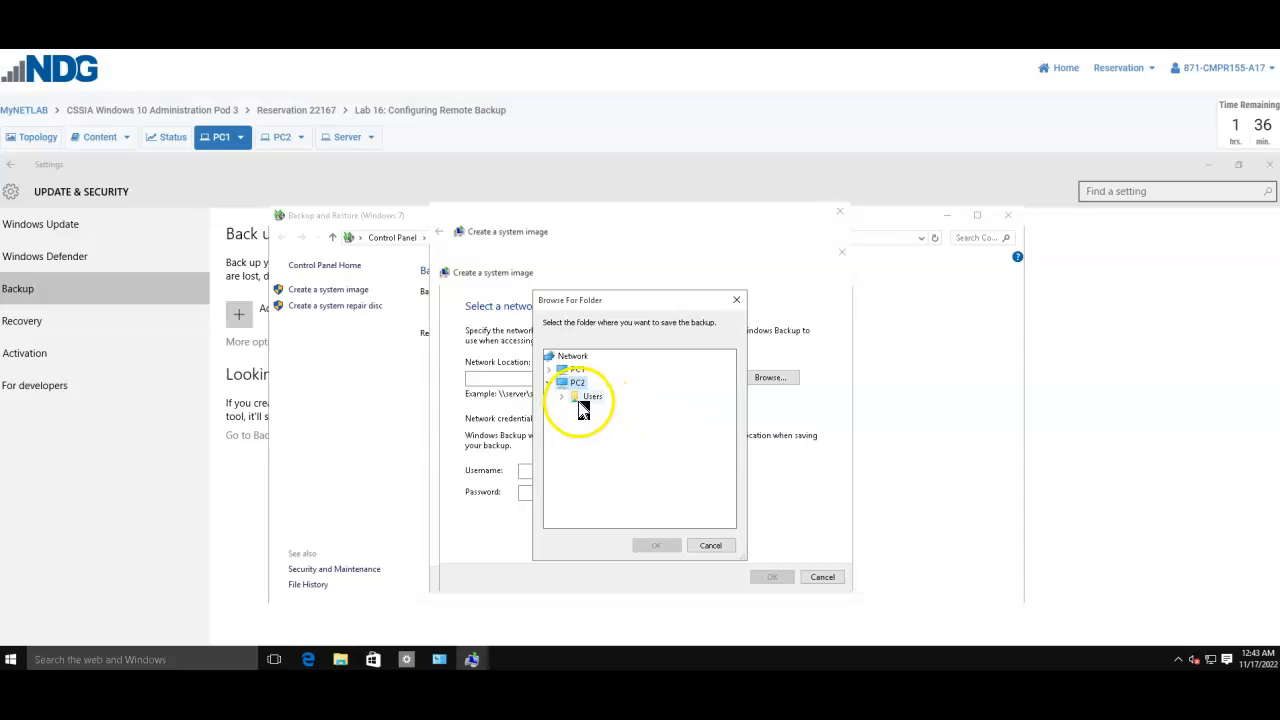
{"action": "left_click", "coordinate": [578, 404]}
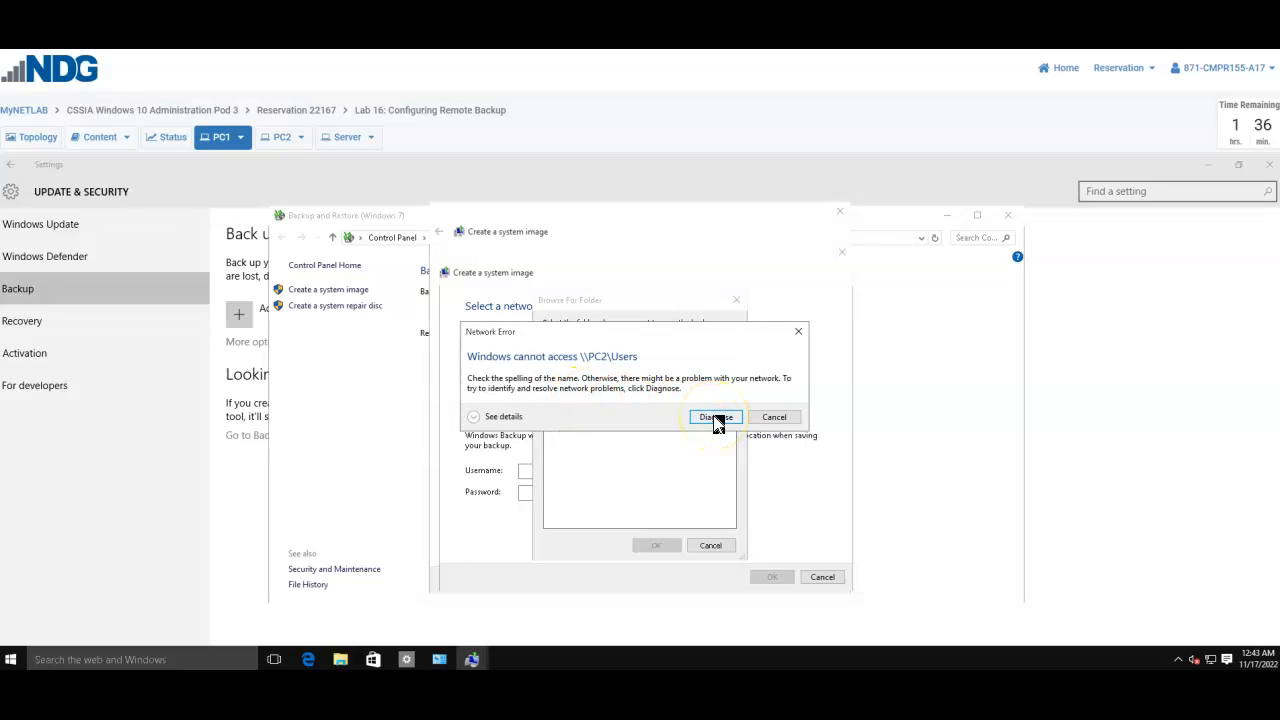
{"action": "left_click", "coordinate": [716, 418]}
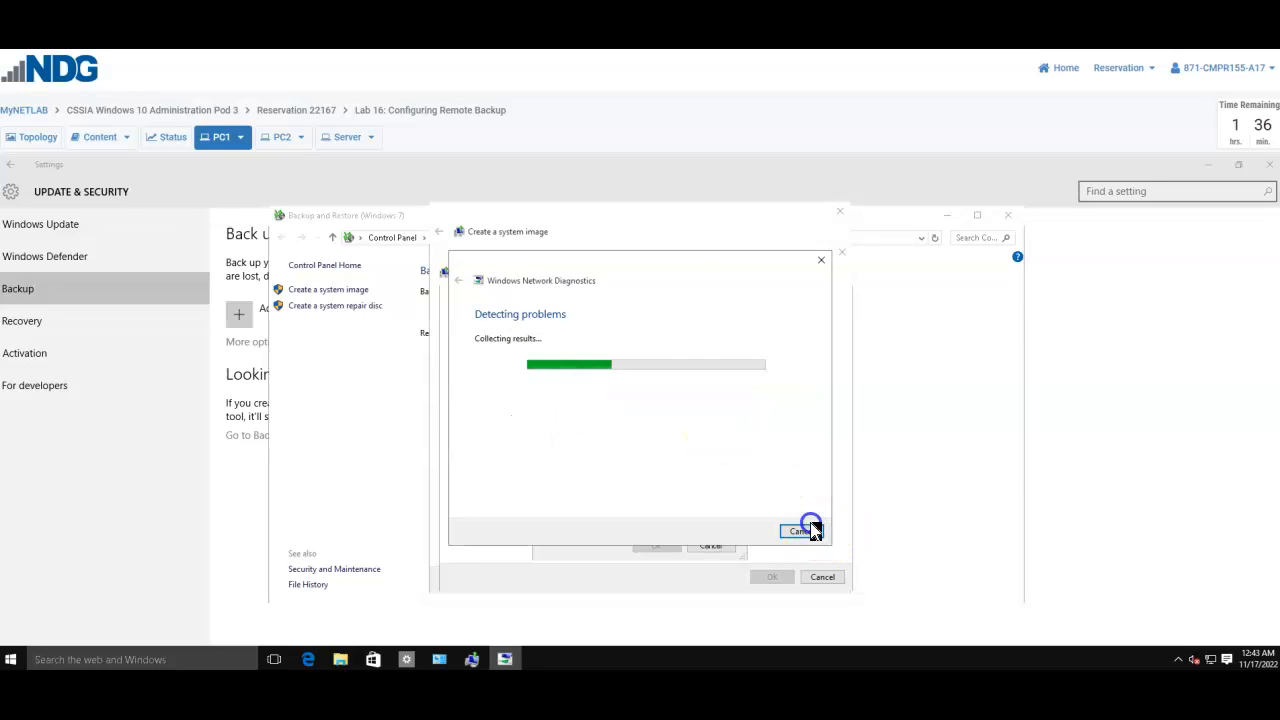
{"action": "left_click", "coordinate": [808, 532]}
Step: Select \\PC2\Users\student\Desktop\BACKUP1 as the location and begin entering the BACKUP1 username
{"action": "left_click", "coordinate": [576, 423]}
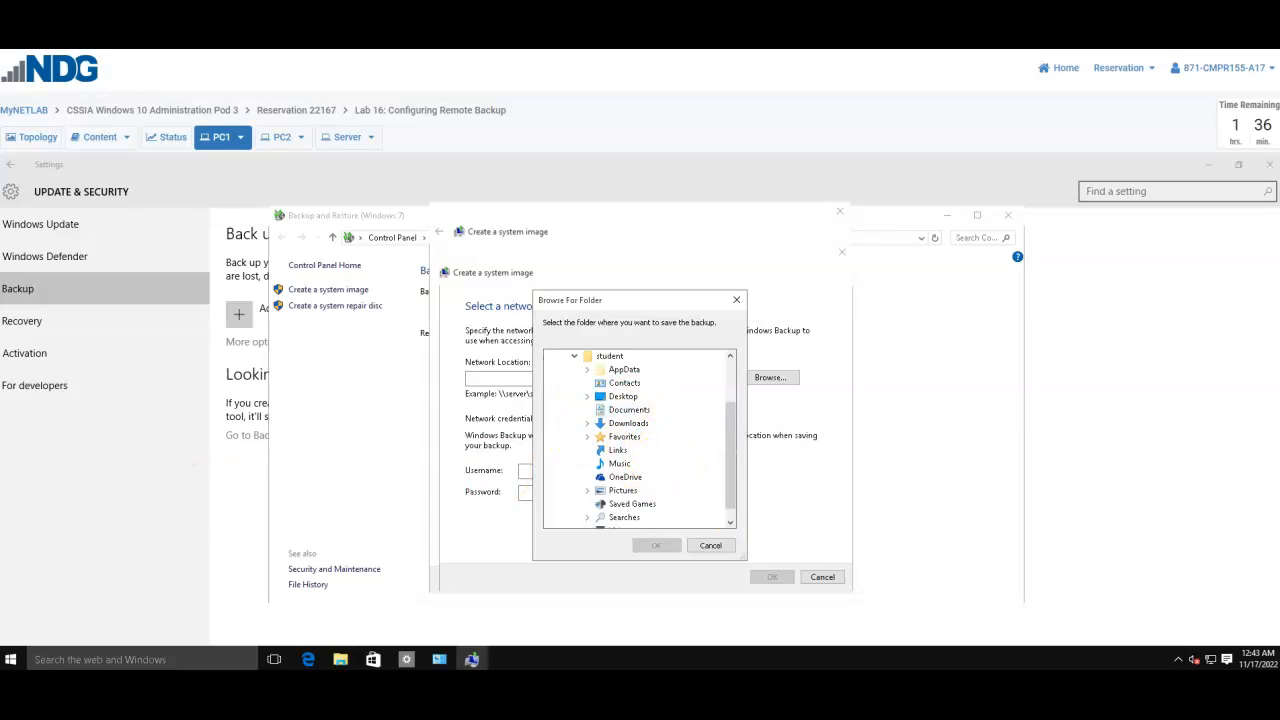
{"action": "left_click", "coordinate": [587, 396]}
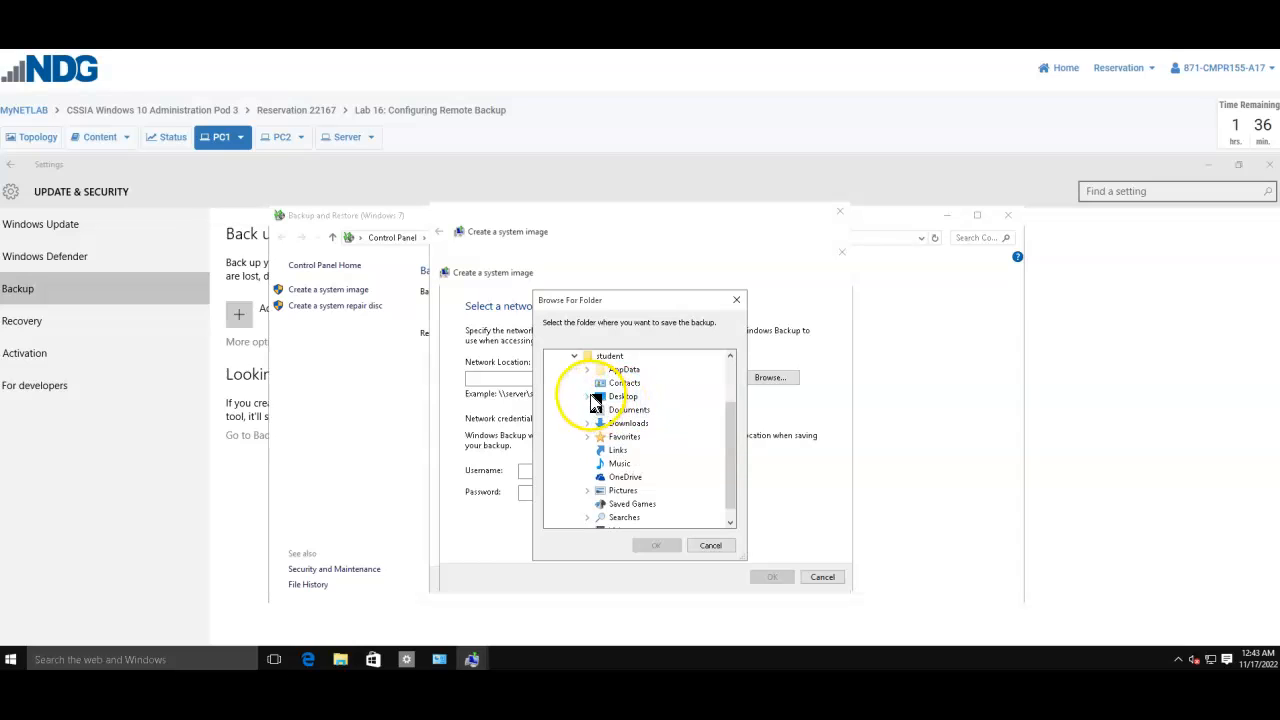
{"action": "left_click", "coordinate": [625, 411]}
{"action": "left_click", "coordinate": [658, 545]}
{"action": "left_click", "coordinate": [538, 492]}
{"action": "left_click", "coordinate": [558, 471]}
{"action": "type", "text": "ba"}
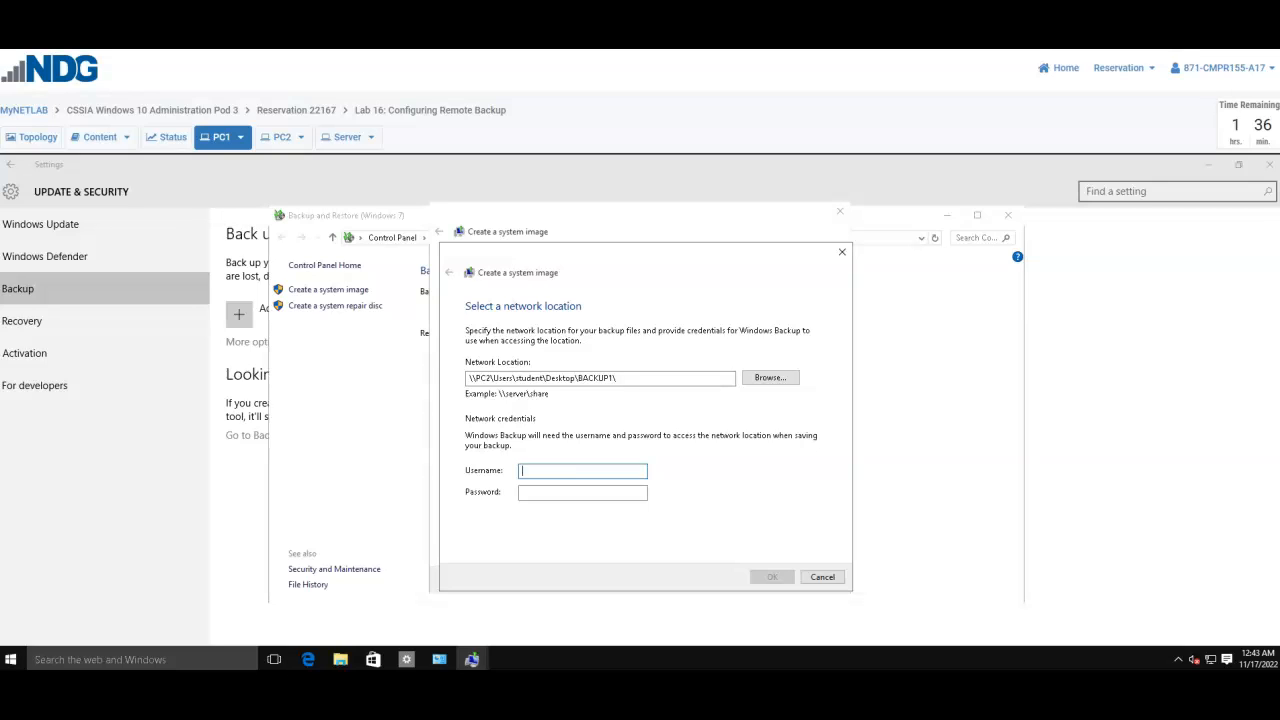
Step: Complete the BACKUP1 username, enter its password, and submit the network credentials
{"action": "type", "text": "1"}
{"action": "key", "text": "Tab"}
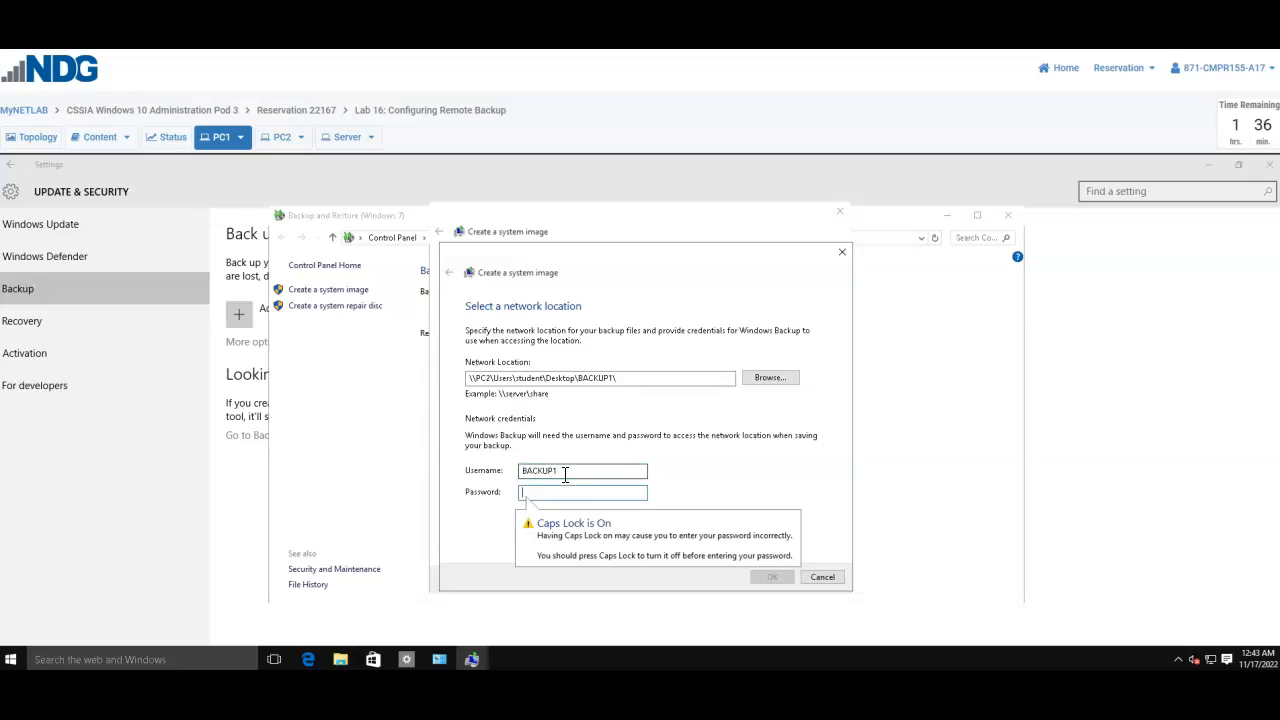
{"action": "key", "text": "Caps_Lock"}
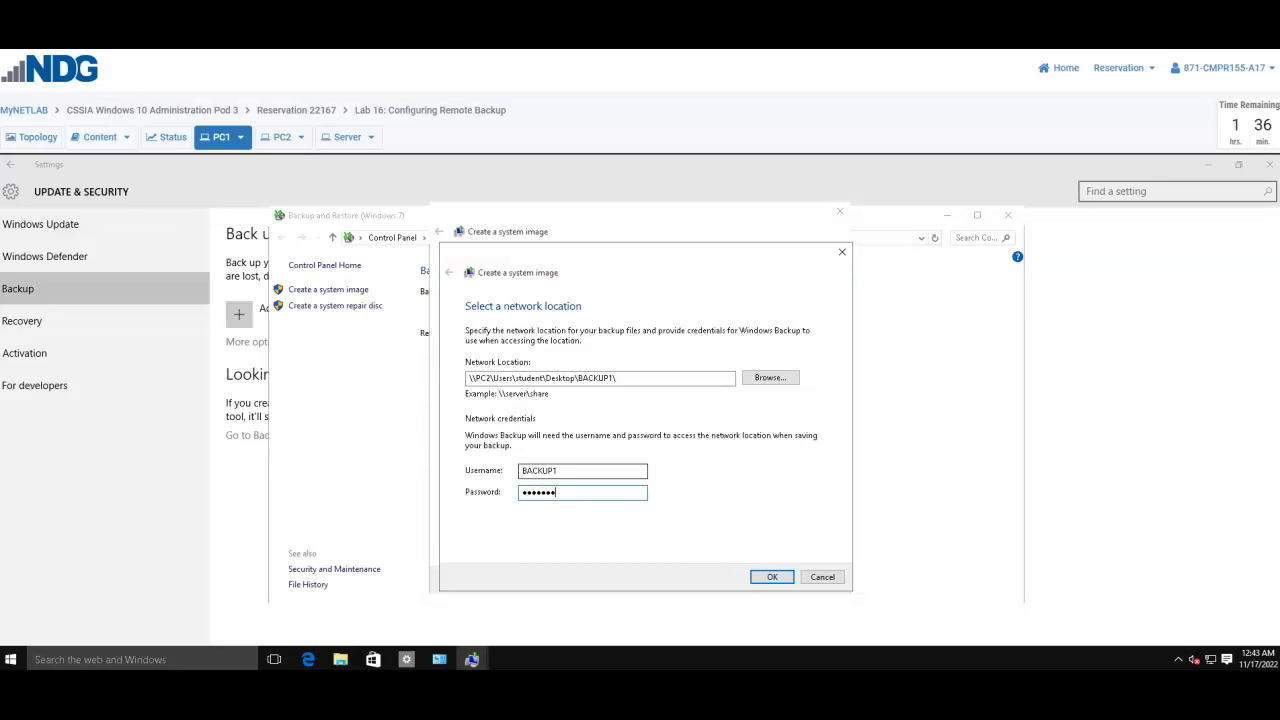
{"action": "key", "text": "Return"}
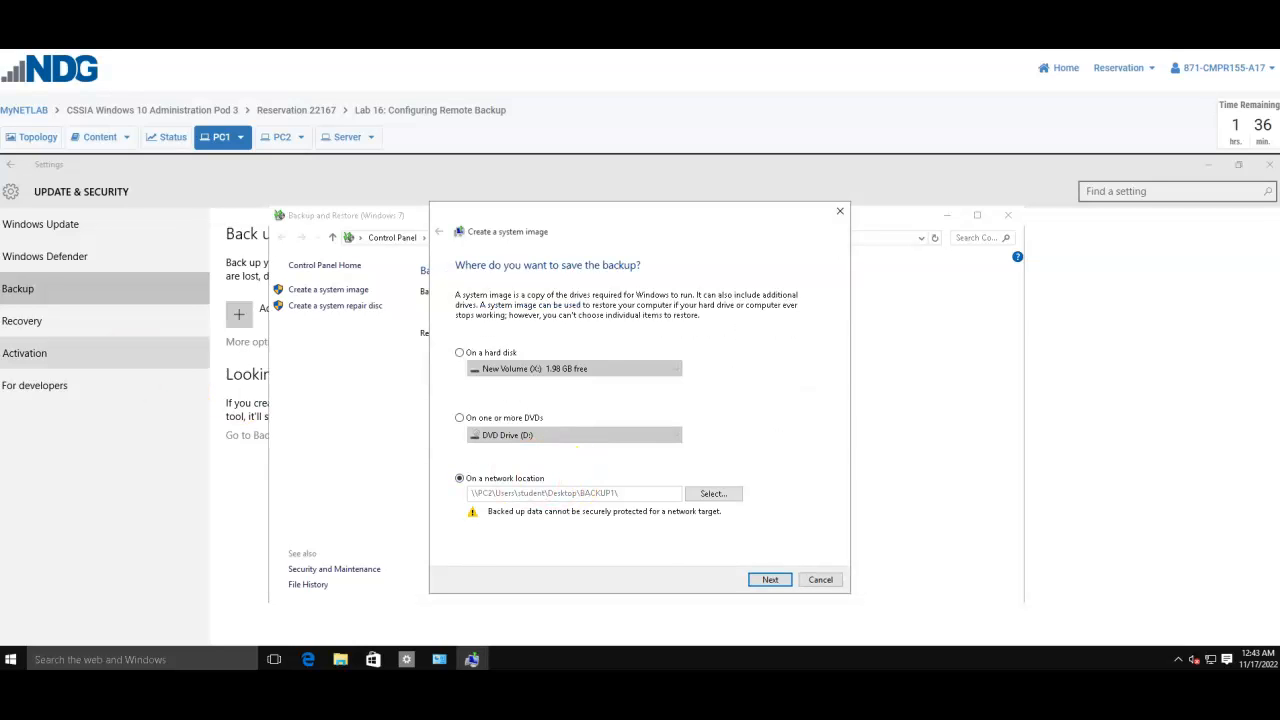
Step: Keep the default System Reserved and C: drives and start the backup to BACKUP1
{"action": "left_click", "coordinate": [770, 580]}
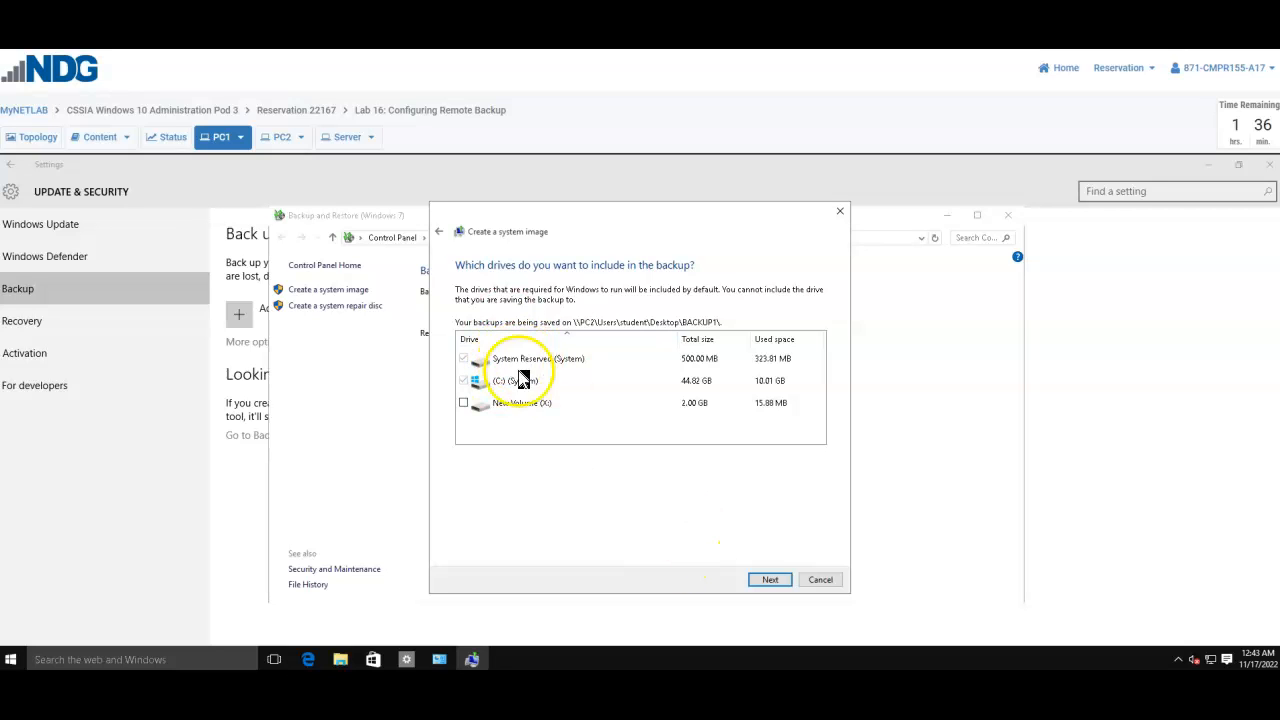
{"action": "left_click", "coordinate": [758, 582]}
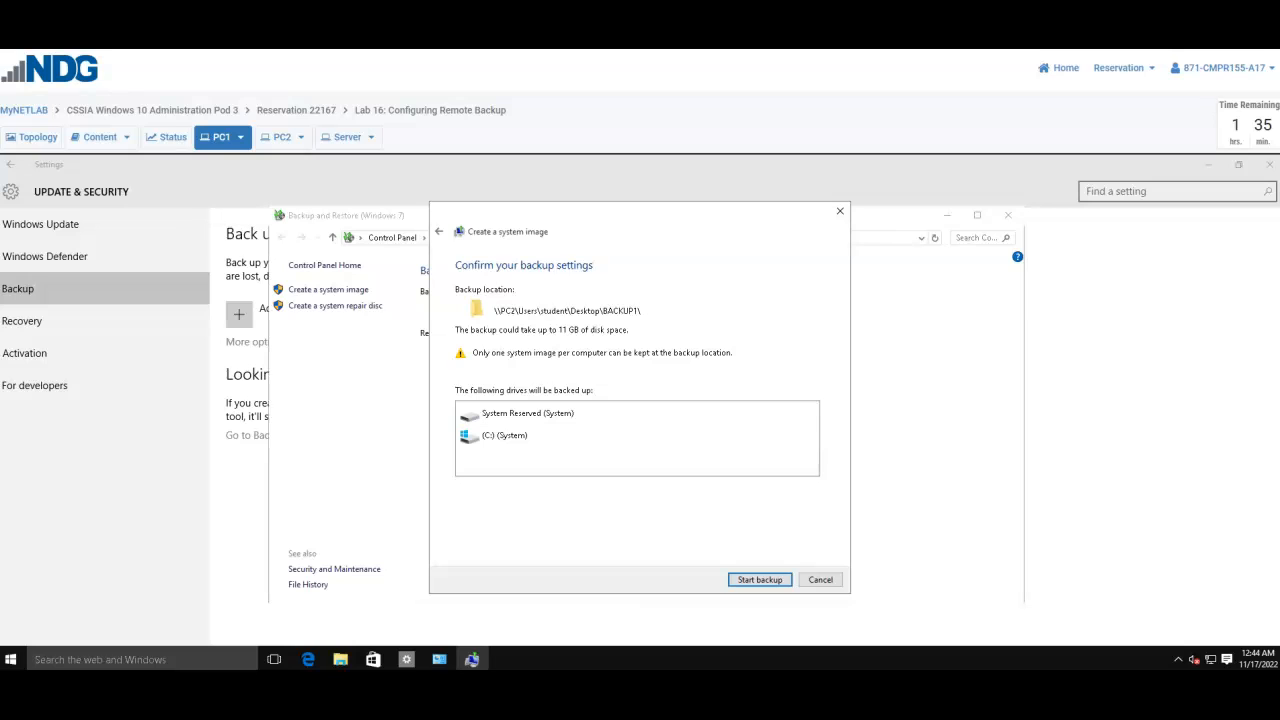
{"action": "left_click", "coordinate": [758, 580]}
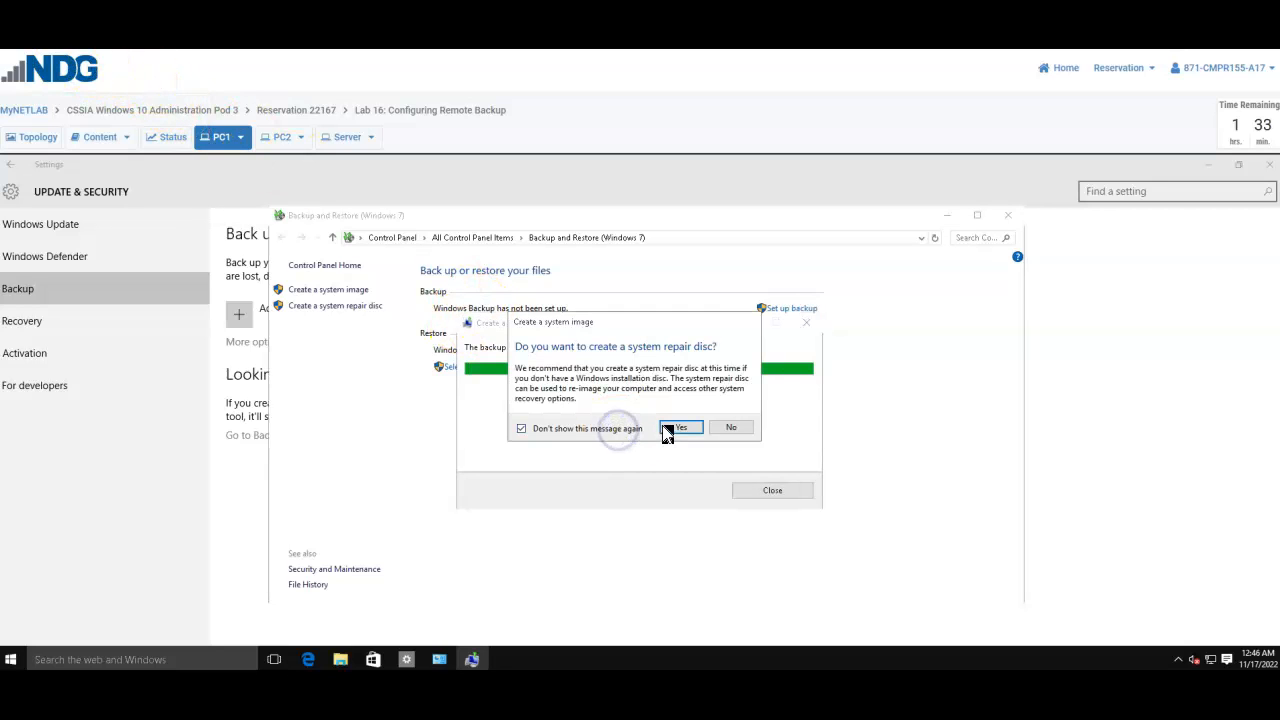
Step: Decline creating a system repair disc and close the completed backup dialog
{"action": "left_click", "coordinate": [668, 428]}
{"action": "left_click", "coordinate": [745, 477]}
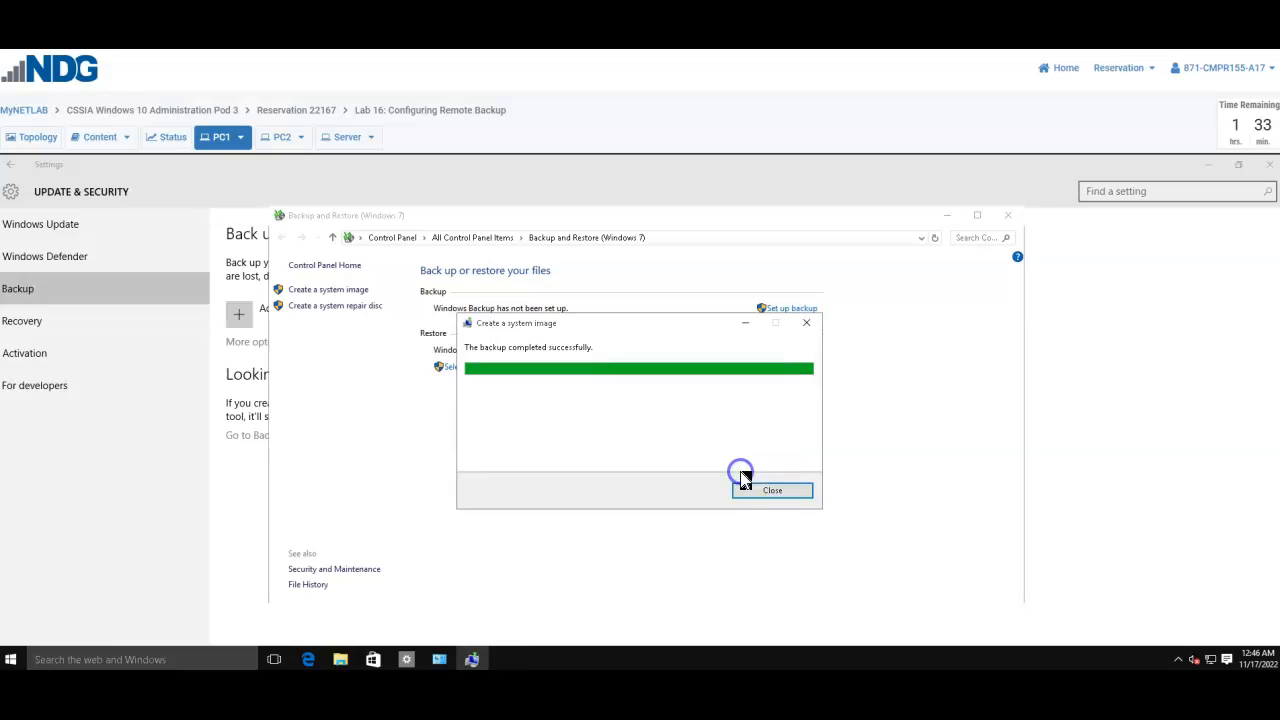
{"action": "left_click", "coordinate": [519, 349]}
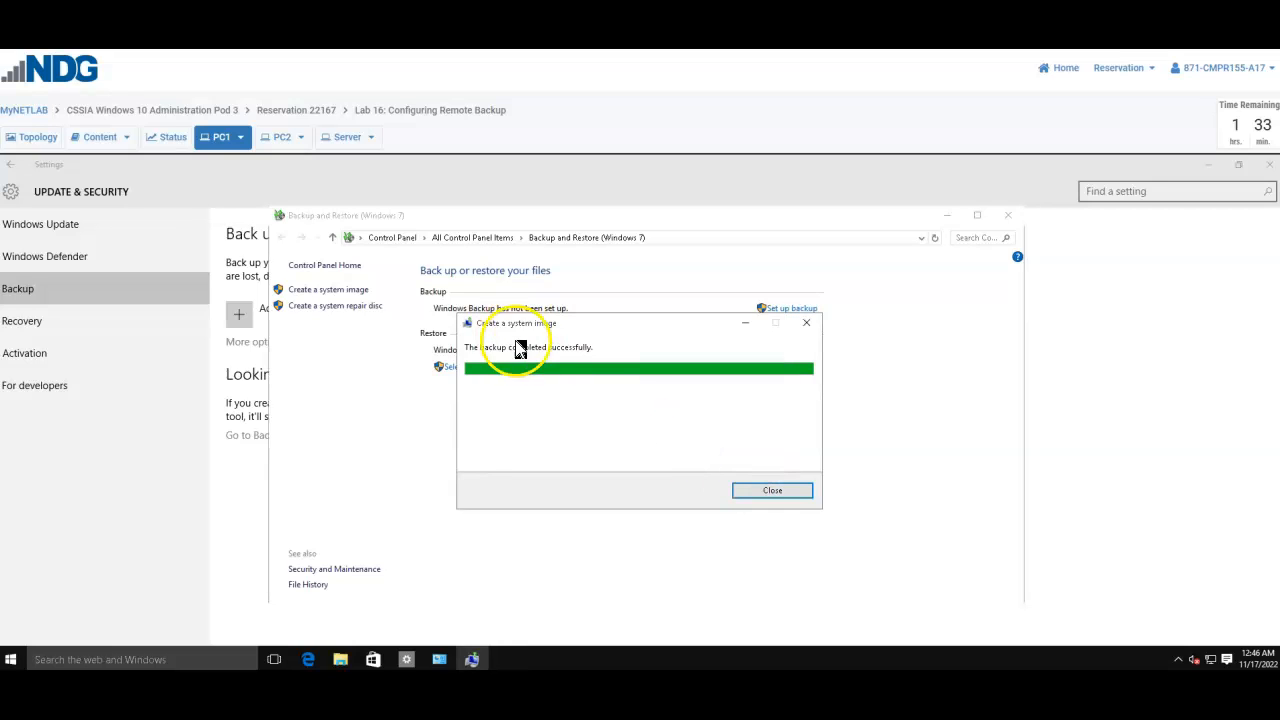
{"action": "left_click", "coordinate": [776, 491]}
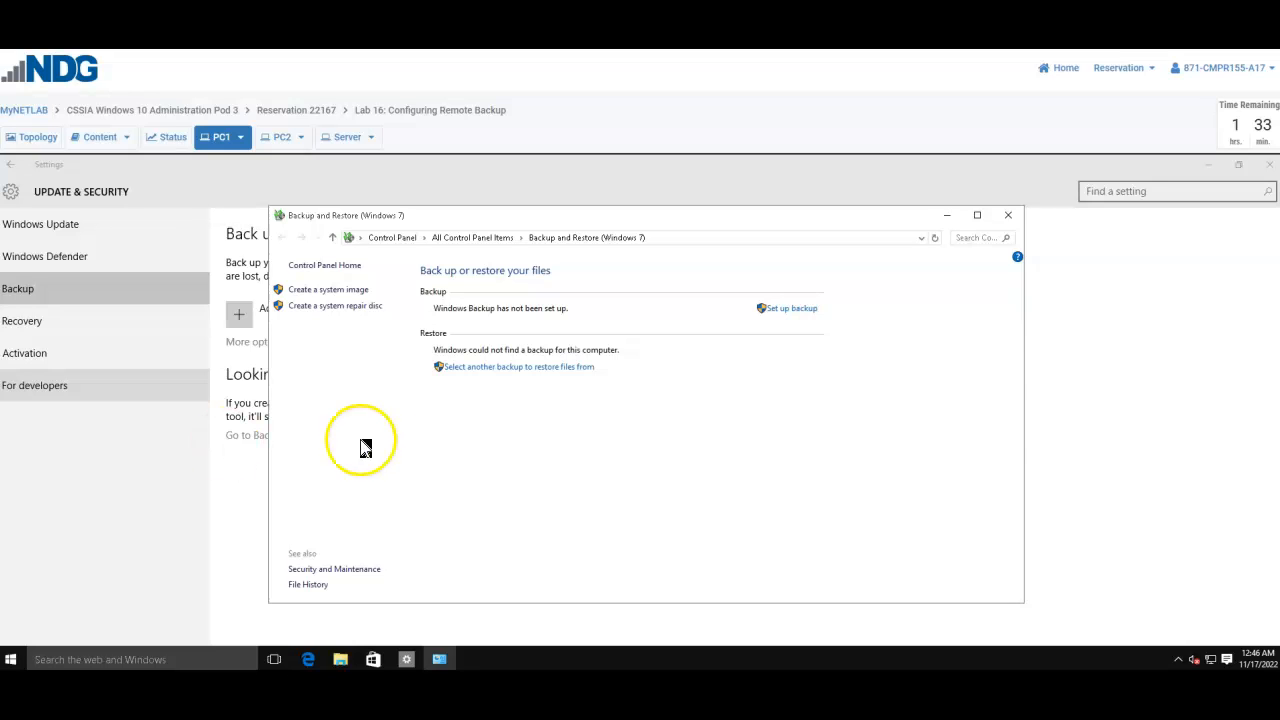
Step: On PC2, check BACKUP1's properties: 9.81 GB in 20 files and 5 folders
{"action": "left_click", "coordinate": [283, 140]}
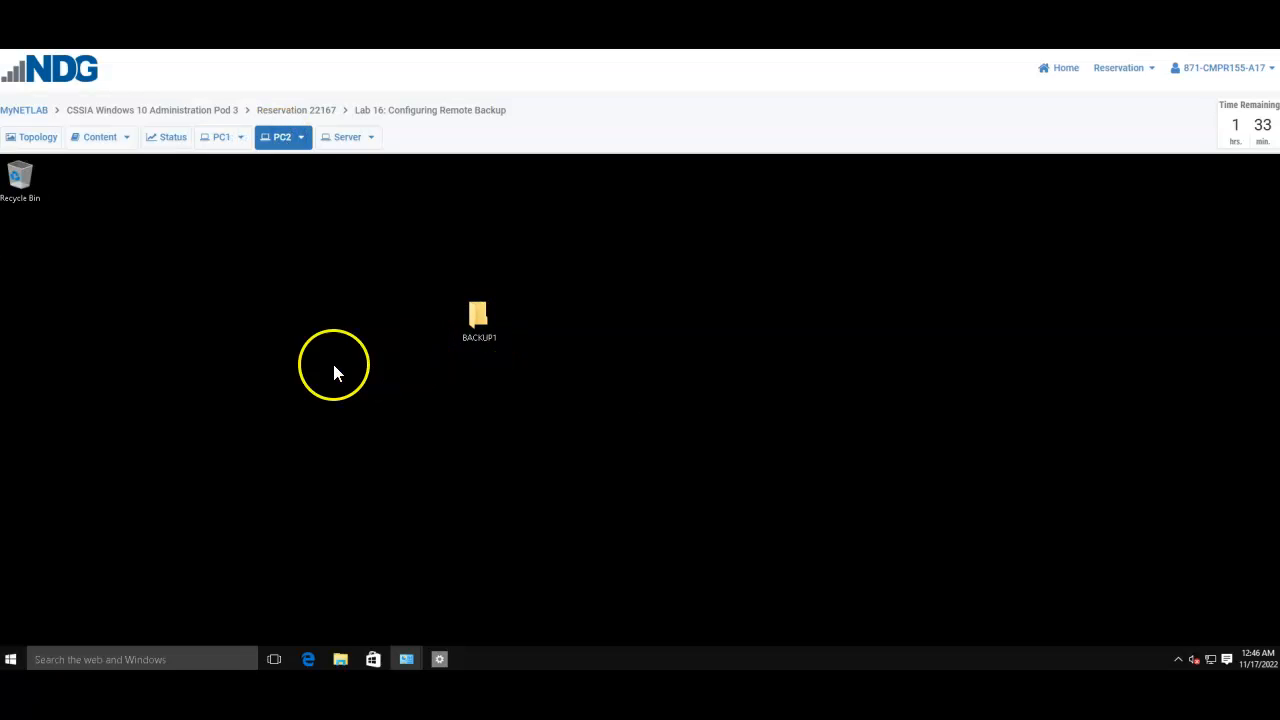
{"action": "left_click_drag", "start_coordinate": [497, 345], "coordinate": [40, 247]}
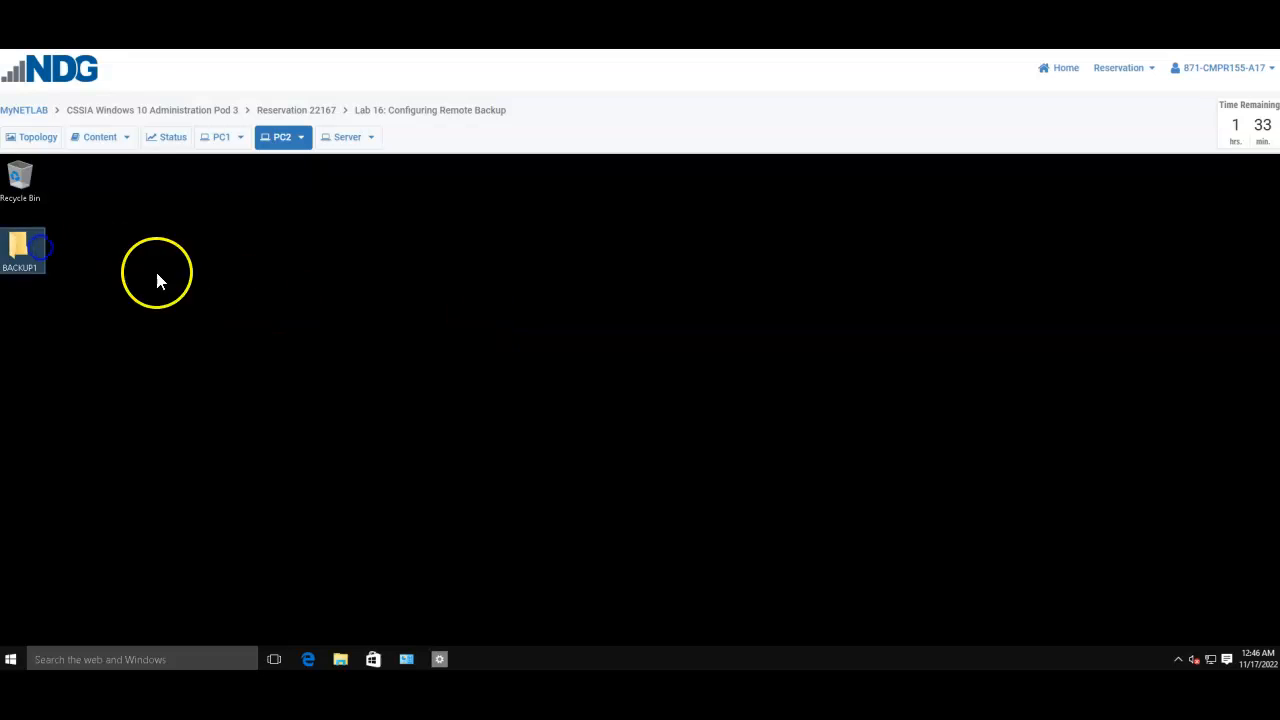
{"action": "right_click", "coordinate": [26, 252]}
{"action": "left_click", "coordinate": [77, 468]}
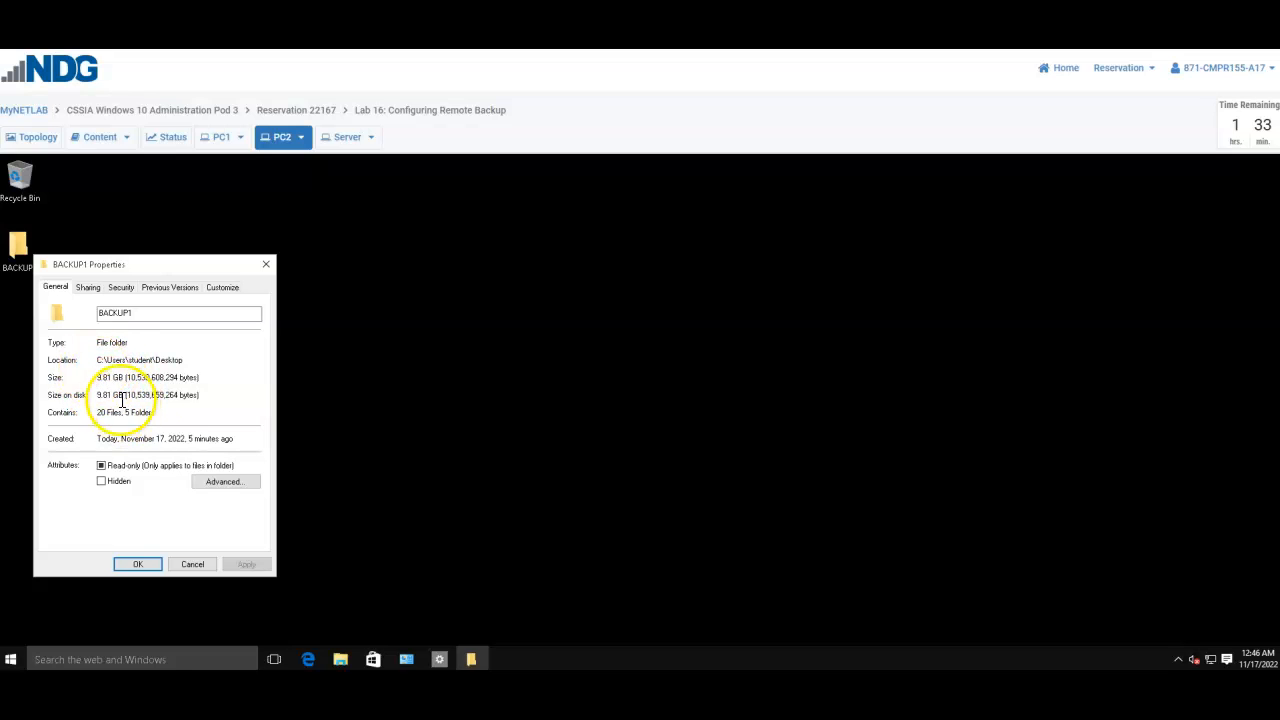
{"action": "left_click", "coordinate": [266, 264]}
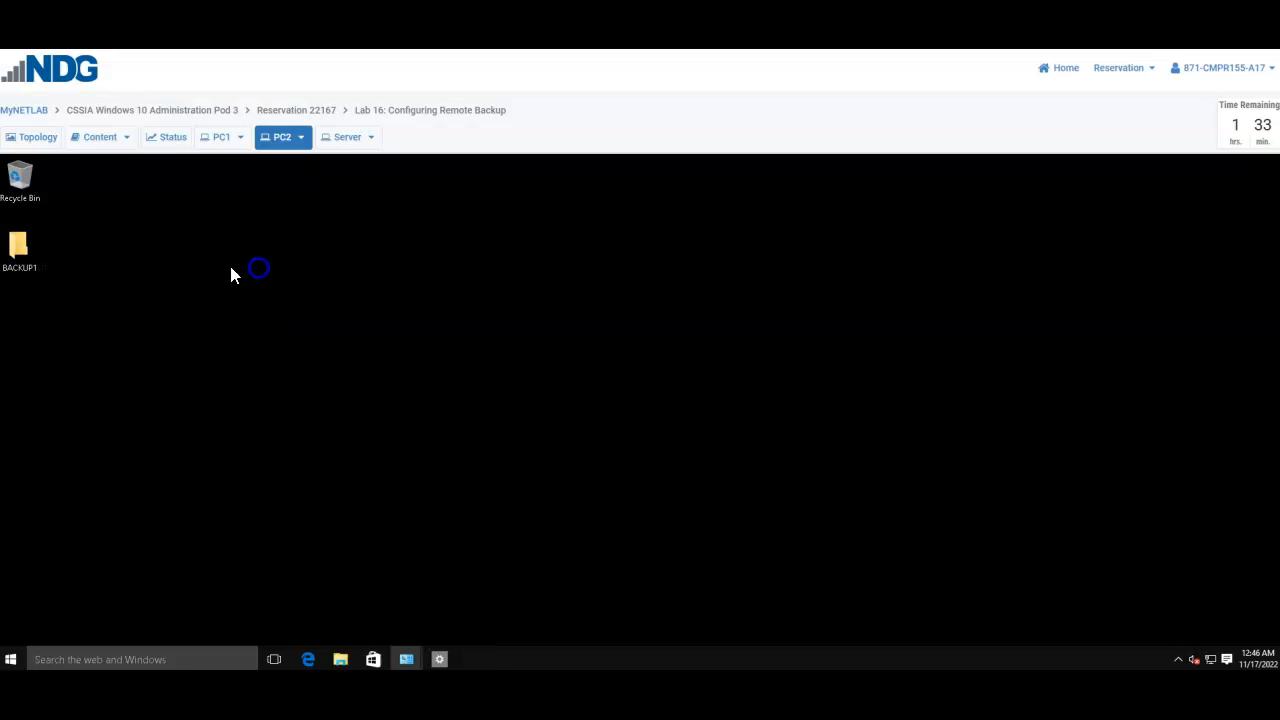
{"action": "double_click", "coordinate": [38, 262]}
{"action": "left_click", "coordinate": [488, 330]}
{"action": "double_click", "coordinate": [495, 331]}
{"action": "double_click", "coordinate": [500, 335]}
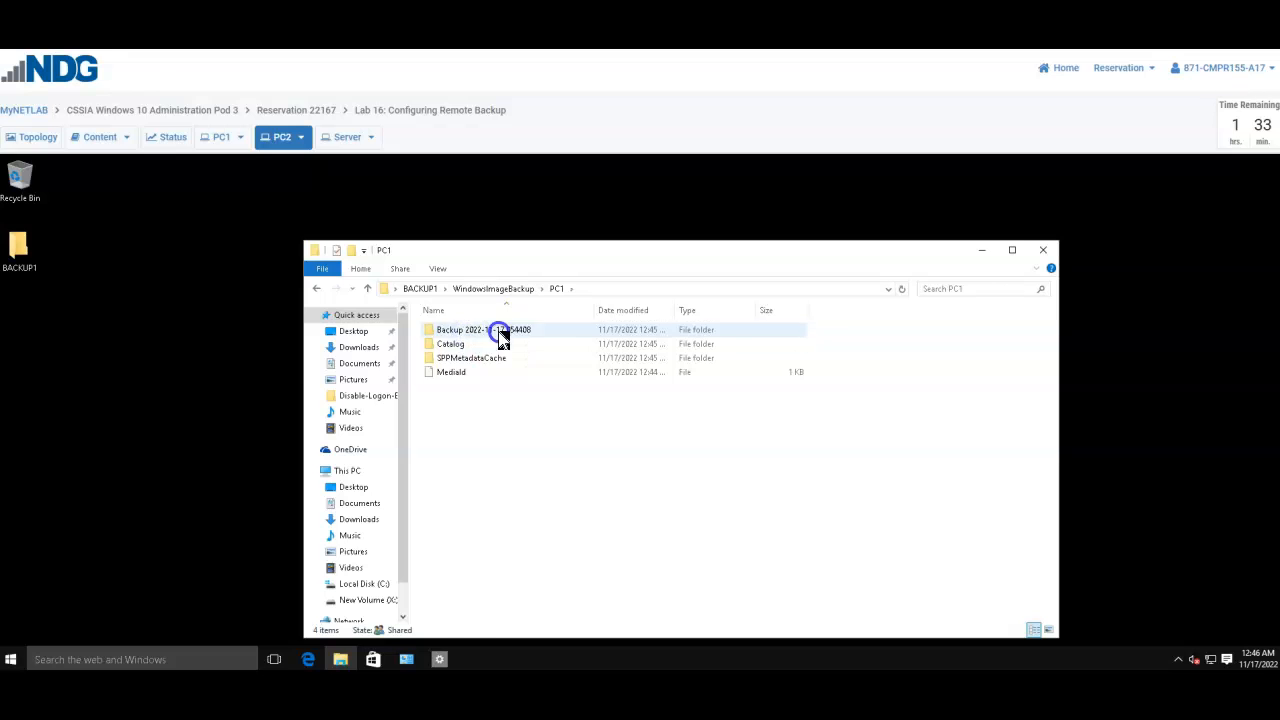
{"action": "double_click", "coordinate": [500, 335]}
Step: Select all 13 backup files to confirm they total 9.81 GB
{"action": "left_click_drag", "start_coordinate": [527, 549], "coordinate": [648, 316]}
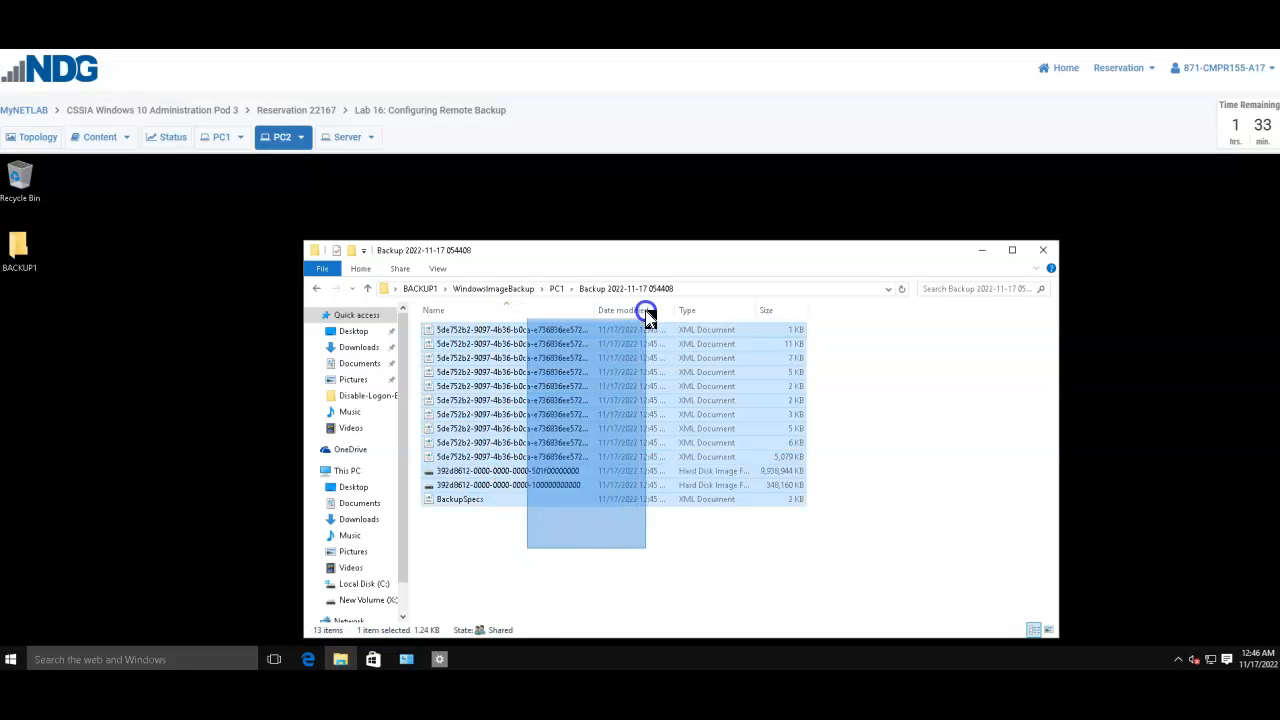
{"action": "left_click", "coordinate": [634, 562]}
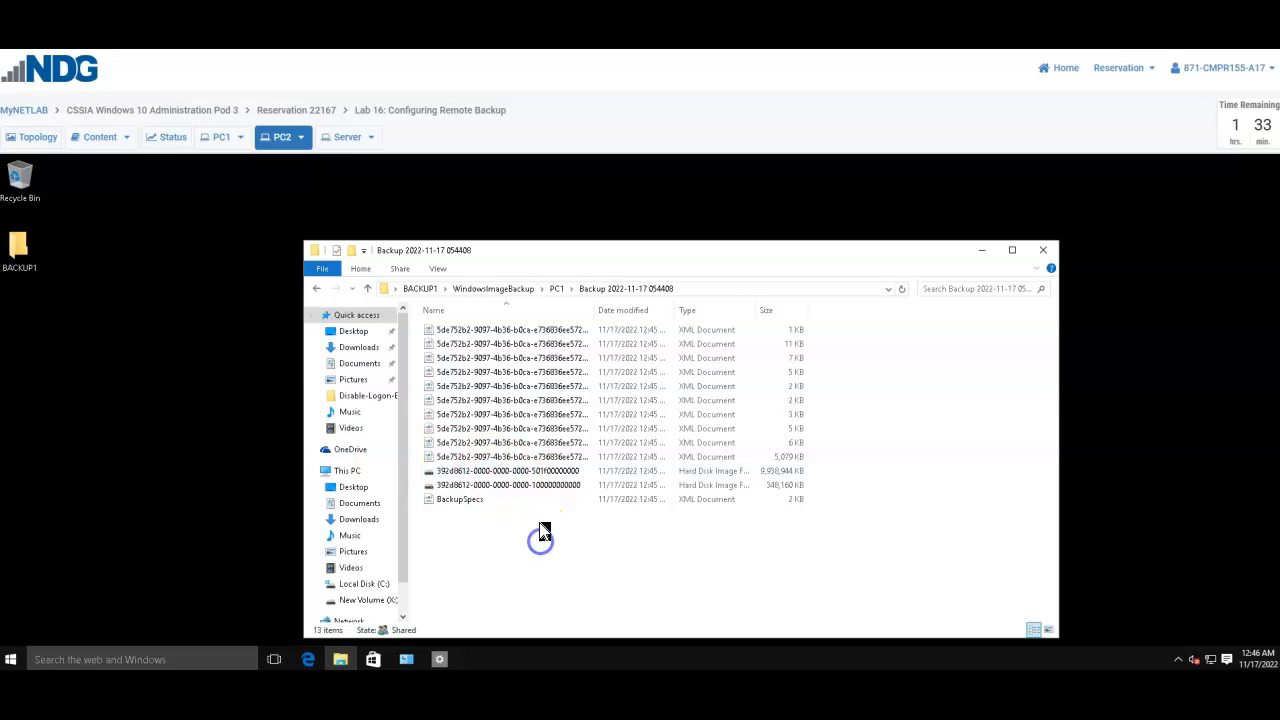
{"action": "left_click_drag", "start_coordinate": [486, 546], "coordinate": [661, 337]}
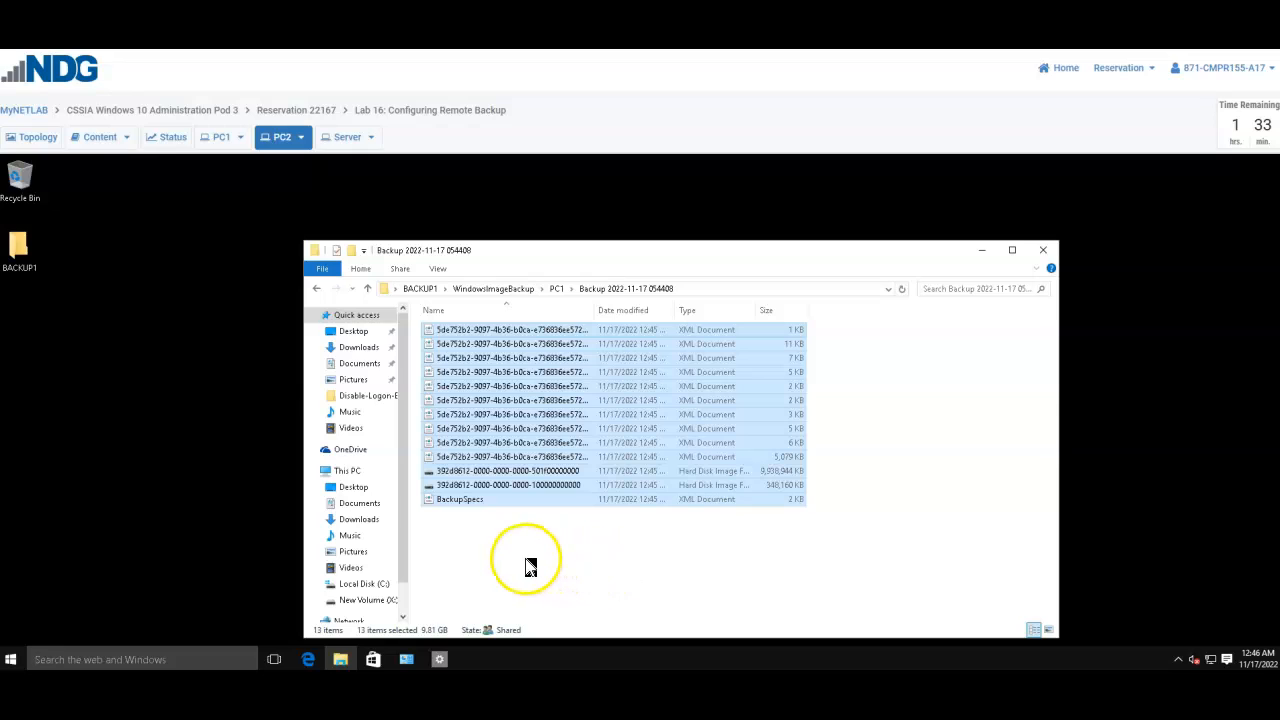